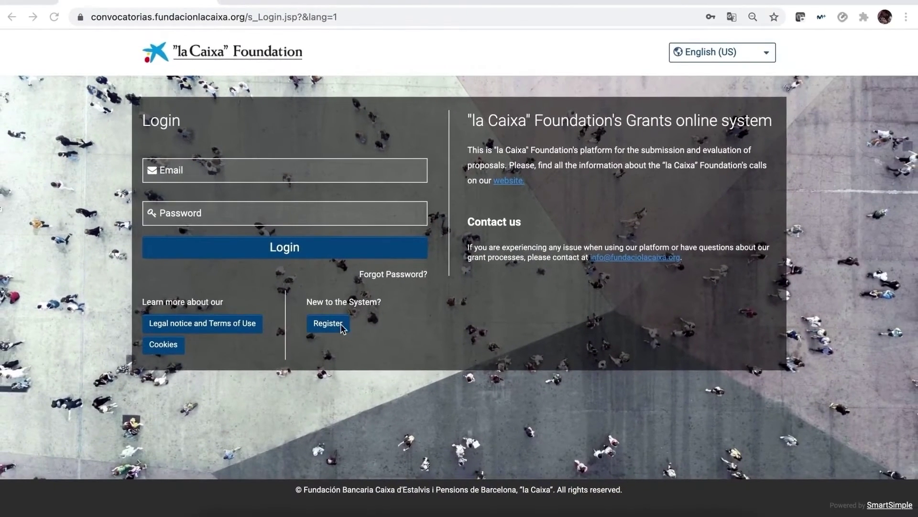
# Register a new account as a Researcher or CSO and accept the privacy policies and terms
pyautogui.click(333, 330)
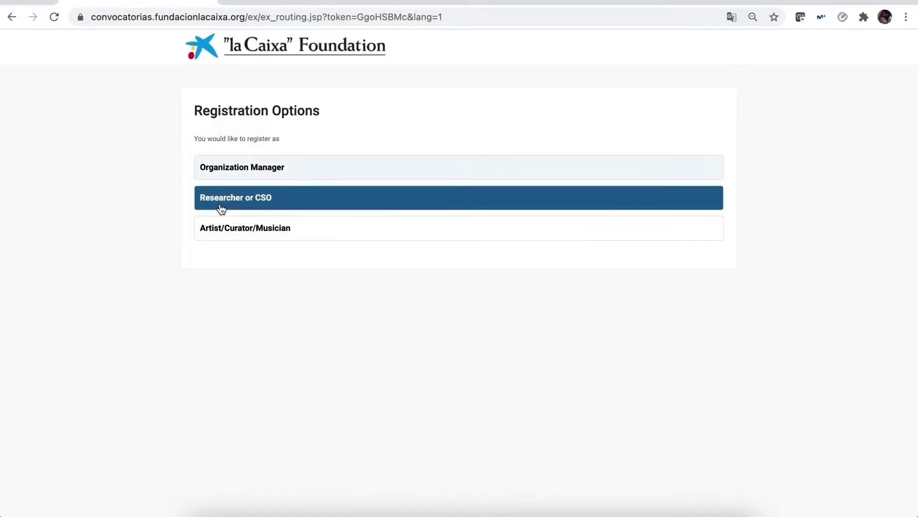
pyautogui.click(281, 203)
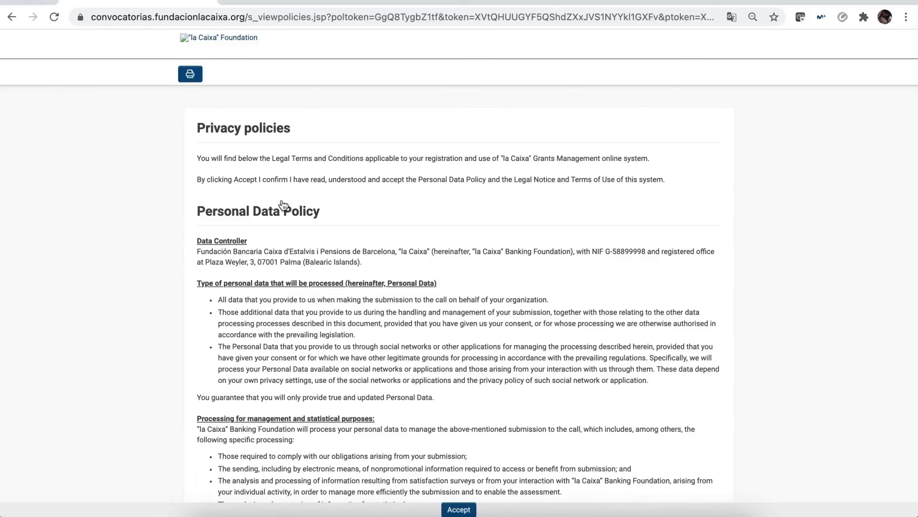
pyautogui.scroll(-20, 481, 201)
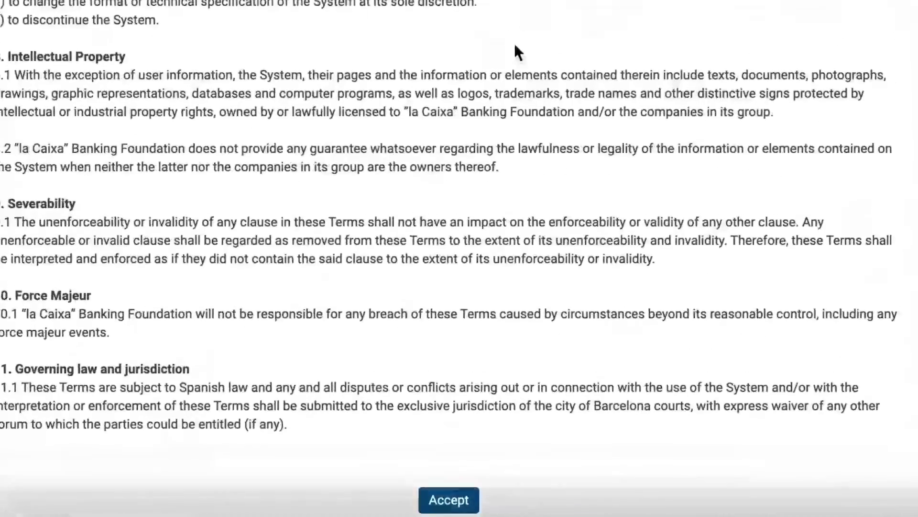
pyautogui.click(448, 500)
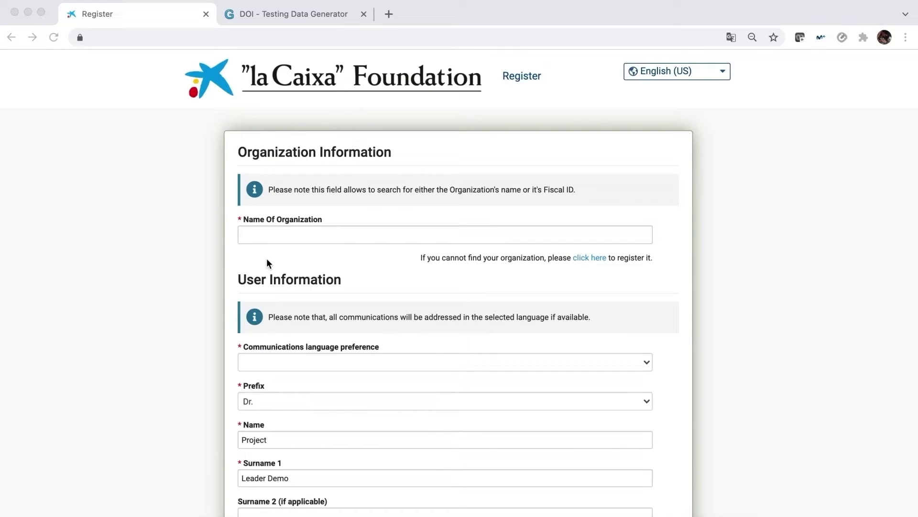
# Search 'caer' and select CAER Spain as the host organization
pyautogui.click(262, 234)
pyautogui.write('caer')
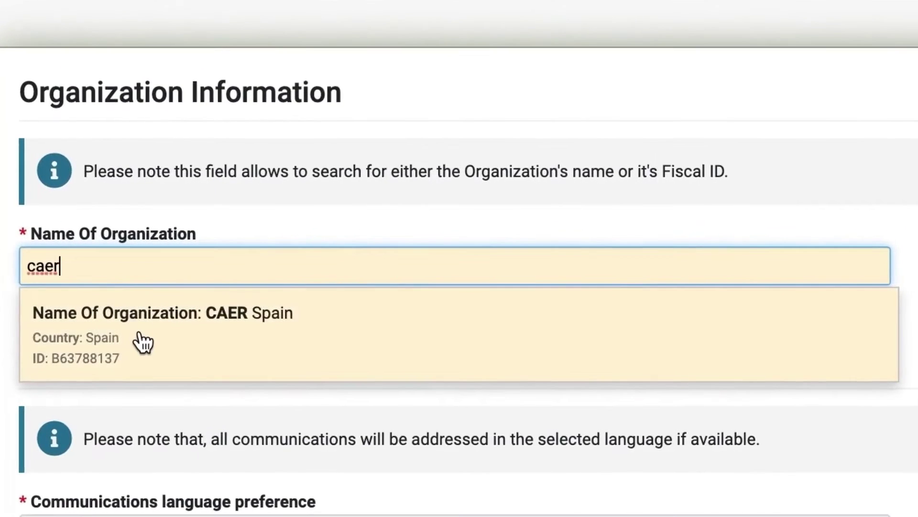
pyautogui.click(143, 341)
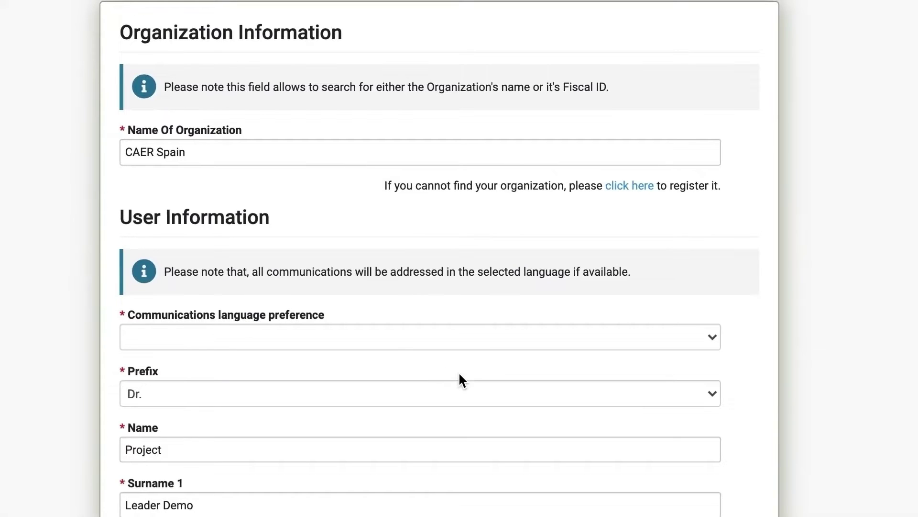
# Set English as the communications language and submit the registration form
pyautogui.click(382, 337)
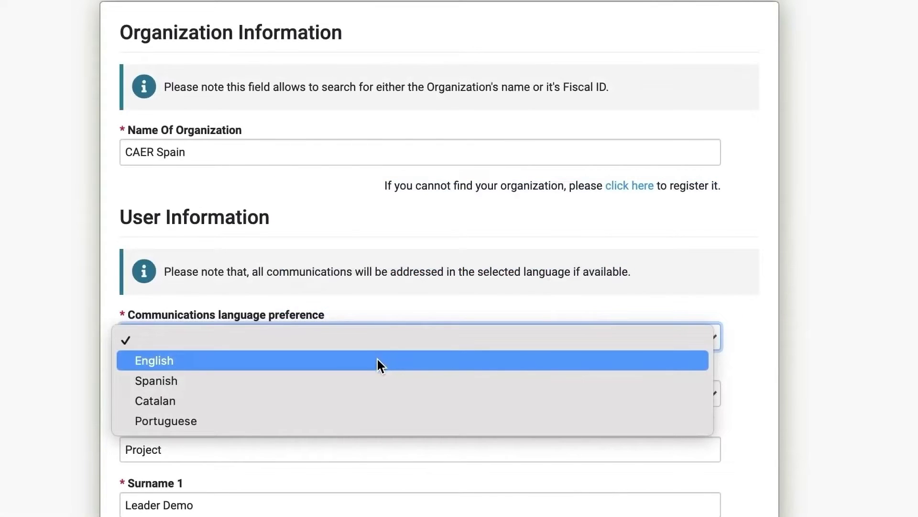
pyautogui.click(377, 358)
pyautogui.scroll(-9, 377, 335)
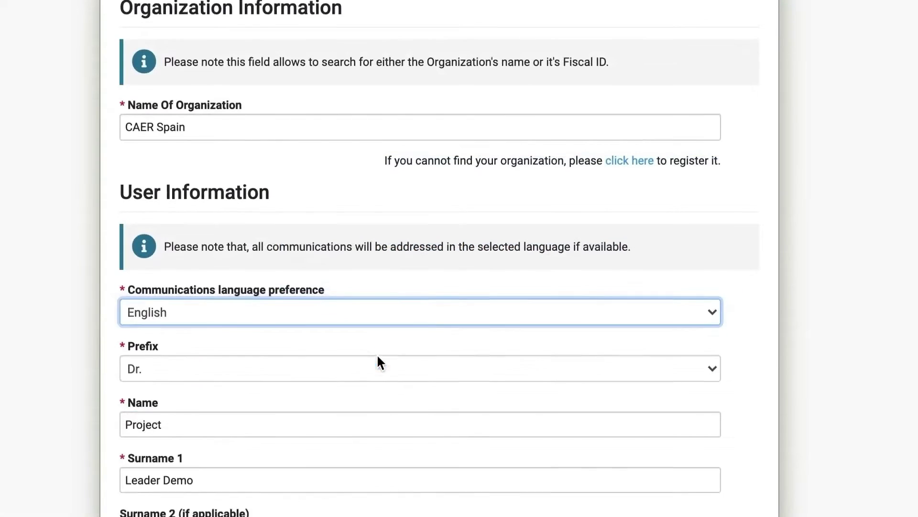
pyautogui.scroll(-3, 377, 282)
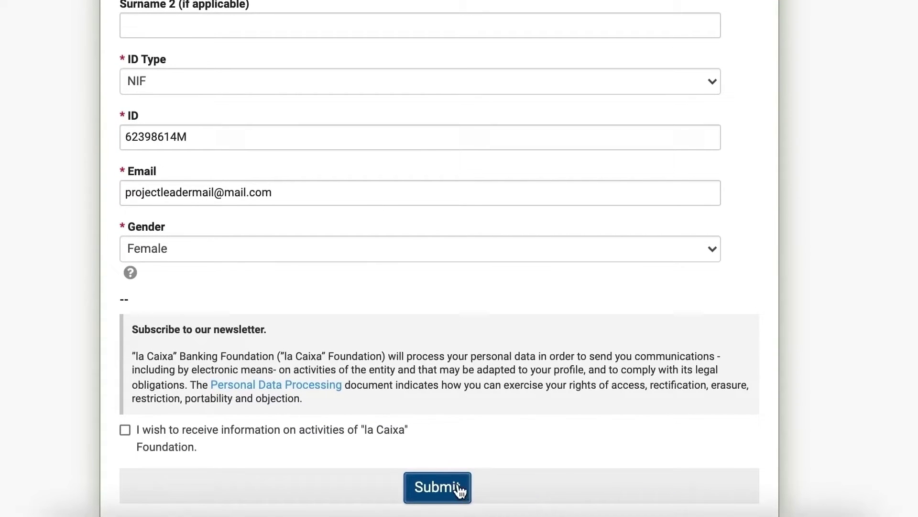
pyautogui.click(432, 488)
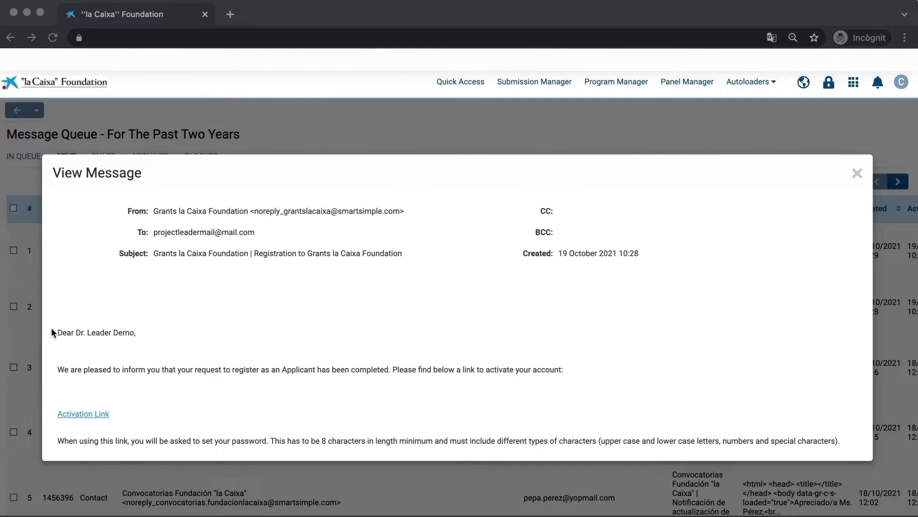
# Follow the registration e-mail's Activation Link to activate the account
pyautogui.scroll(-3, 74, 354)
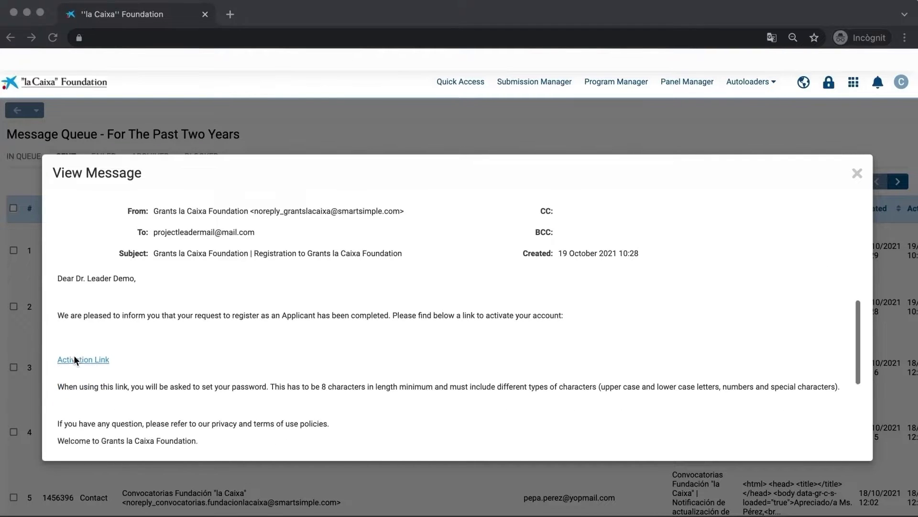
pyautogui.click(81, 306)
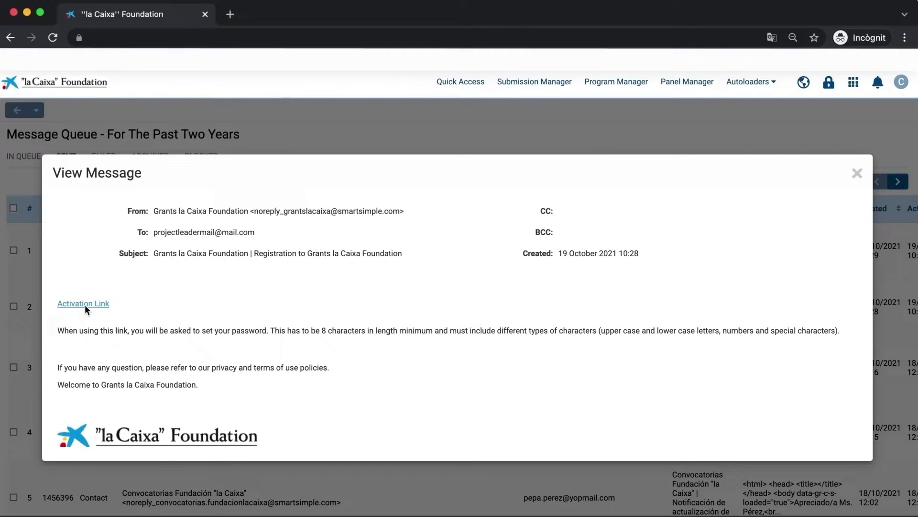
pyautogui.click(82, 306)
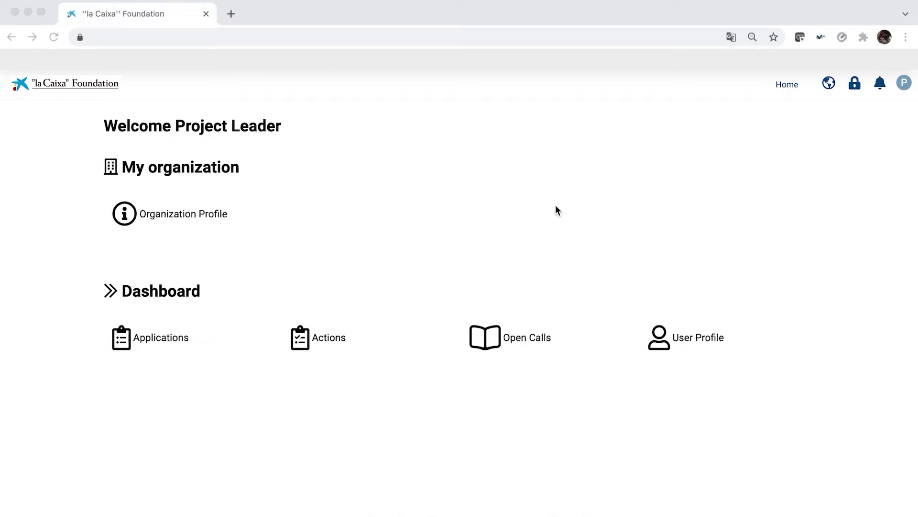
pyautogui.click(680, 339)
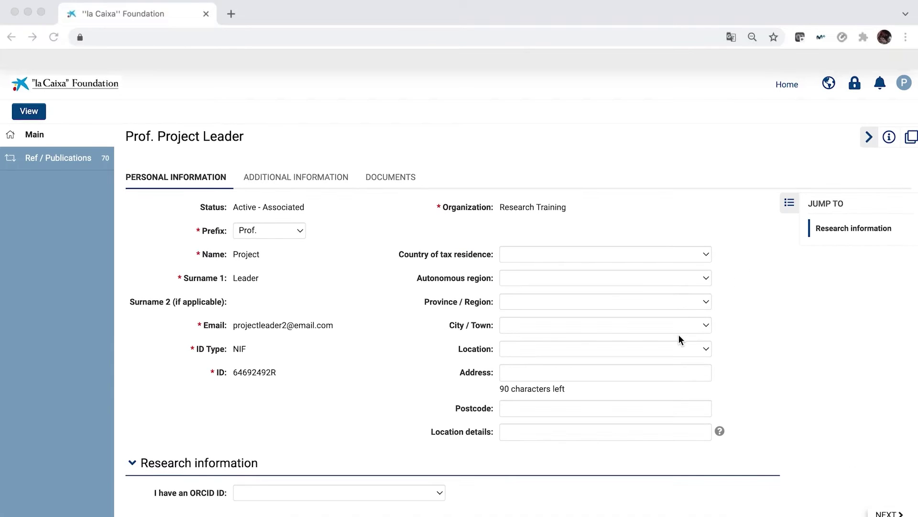
pyautogui.click(787, 85)
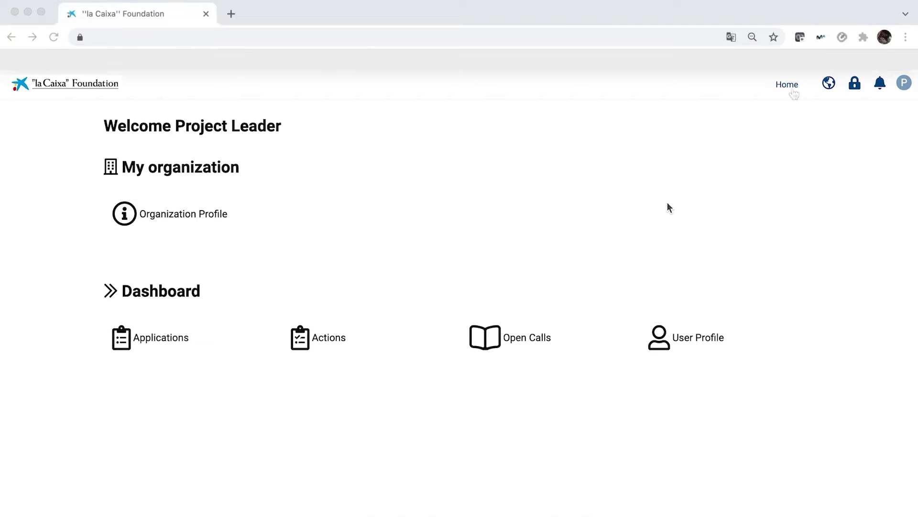
# Go to the CaixaResearch Health Demo call from Open Calls and review its eligibility criteria
pyautogui.click(544, 335)
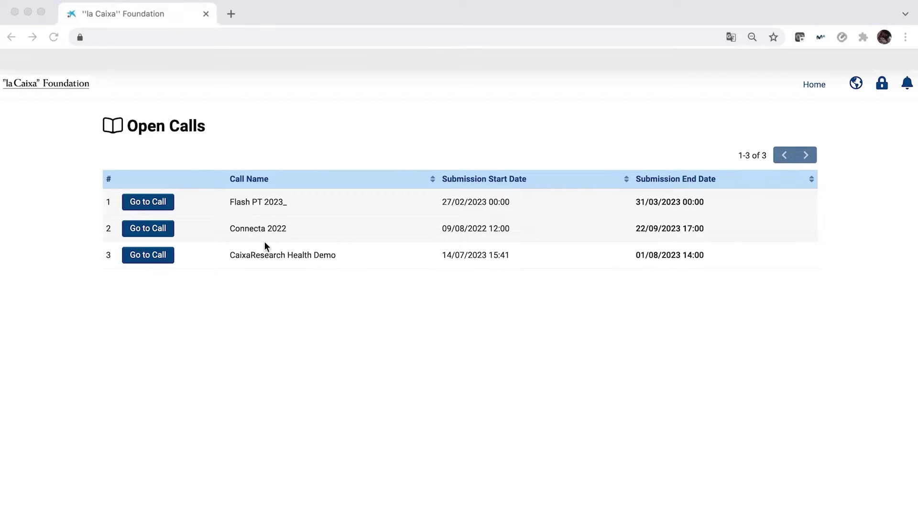
pyautogui.click(161, 257)
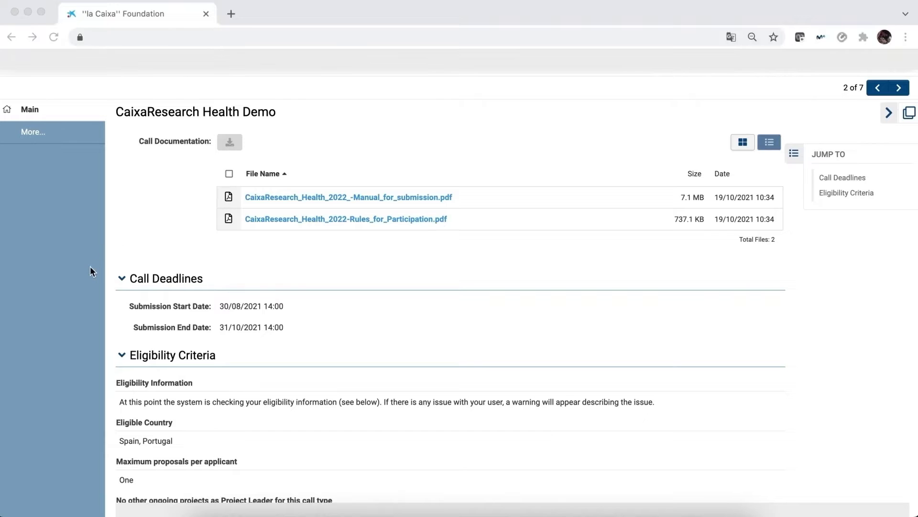
pyautogui.scroll(-3, 89, 266)
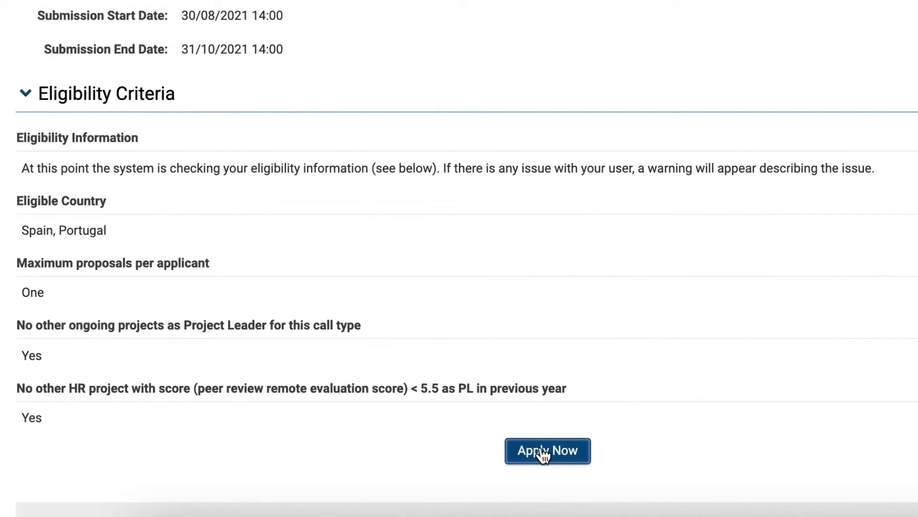
# Start application HR22-00271 for the CaixaResearch Health Demo call and scroll to Keywords
pyautogui.click(543, 454)
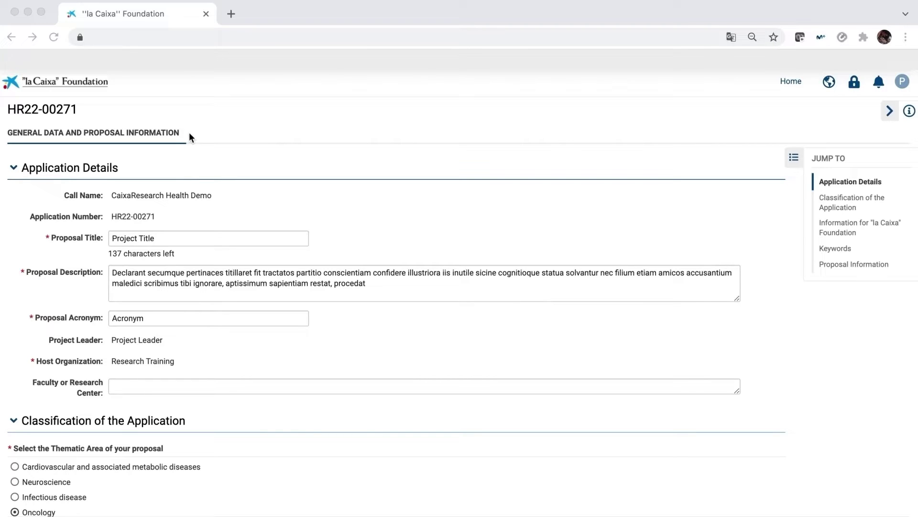
pyautogui.scroll(-3, 189, 134)
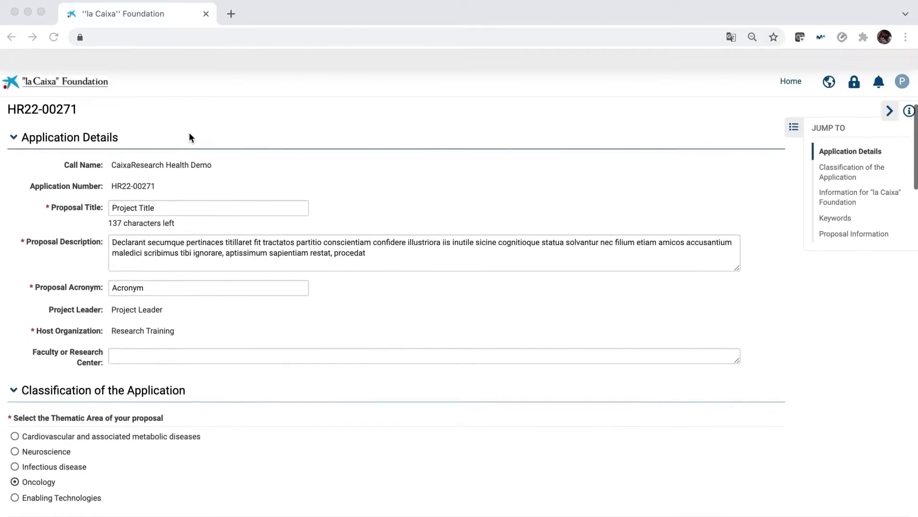
pyautogui.scroll(-10, 135, 221)
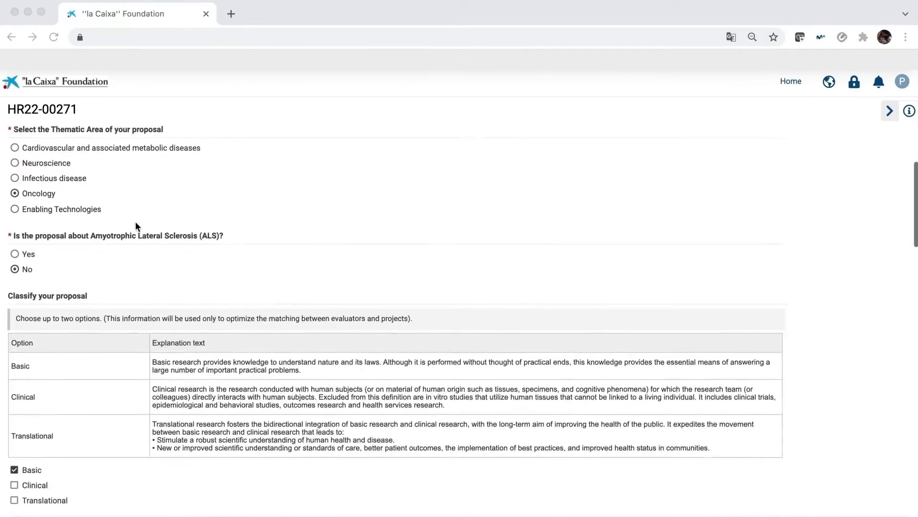
pyautogui.scroll(-13, 135, 221)
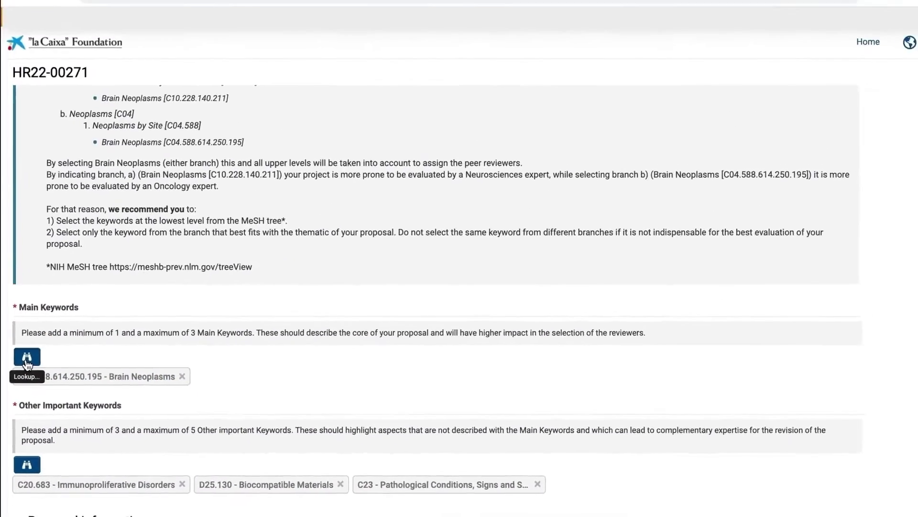
# Add Lymphoid Tissue (A10.549) from the A10 Tissues branch as a MeSH keyword
pyautogui.click(27, 362)
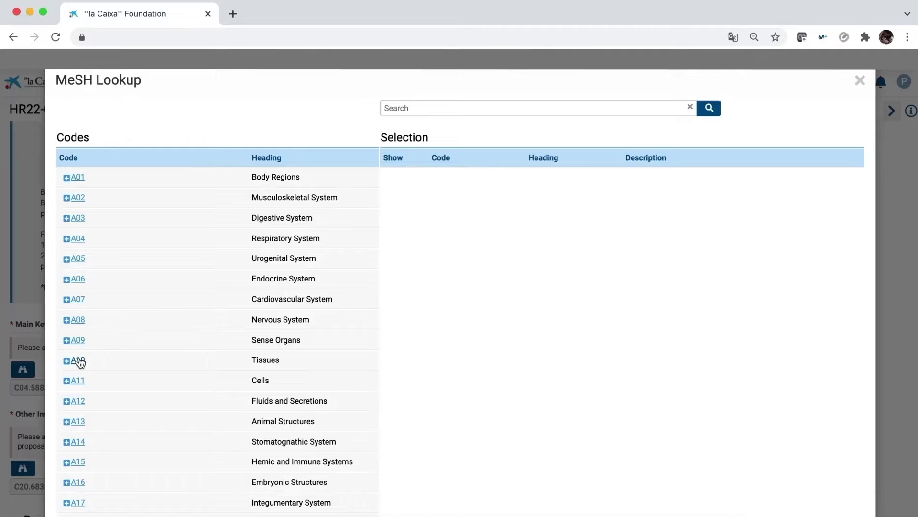
pyautogui.click(78, 361)
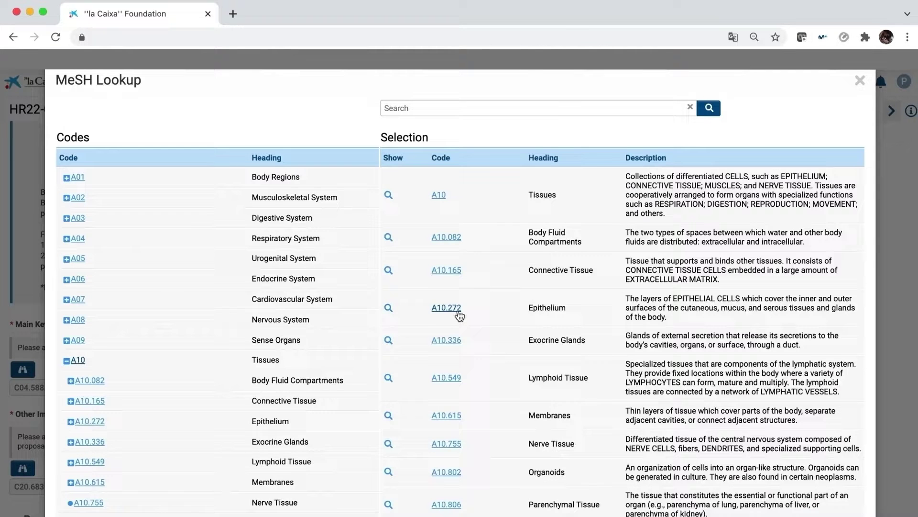
pyautogui.click(452, 382)
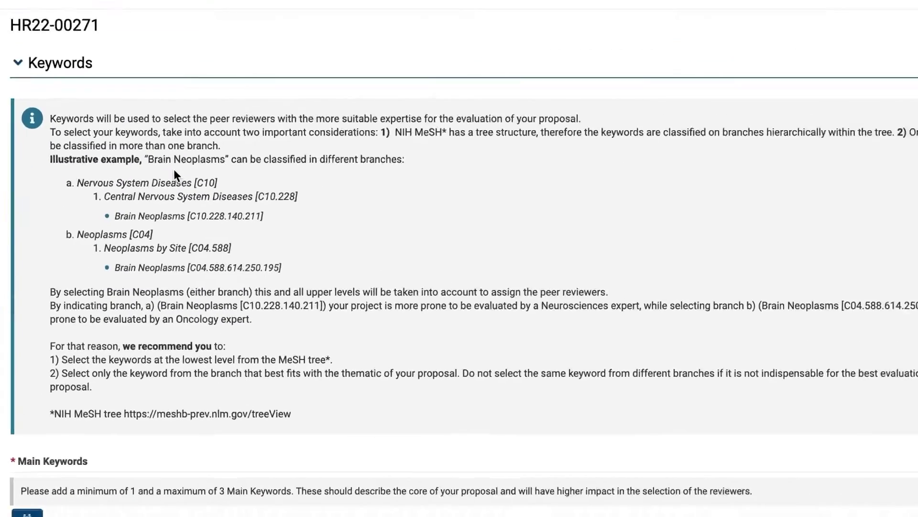
pyautogui.scroll(-8, 451, 383)
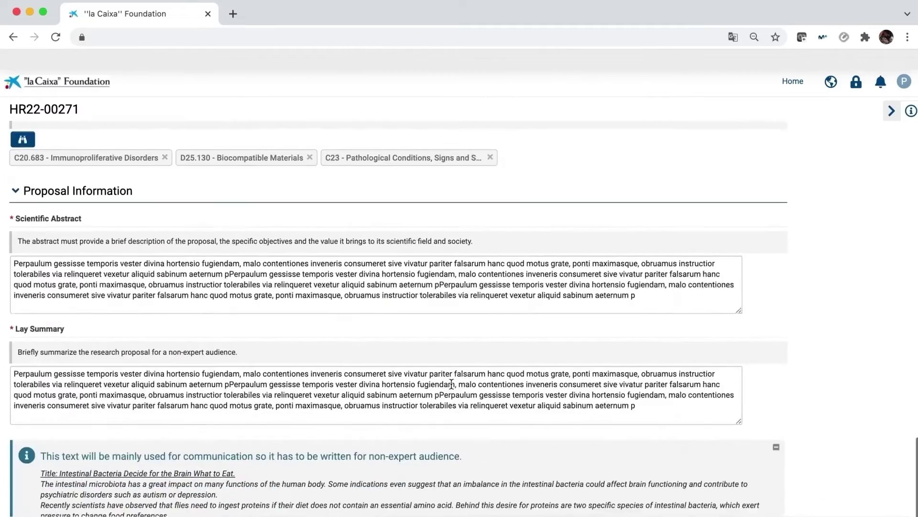
pyautogui.scroll(-3, 451, 383)
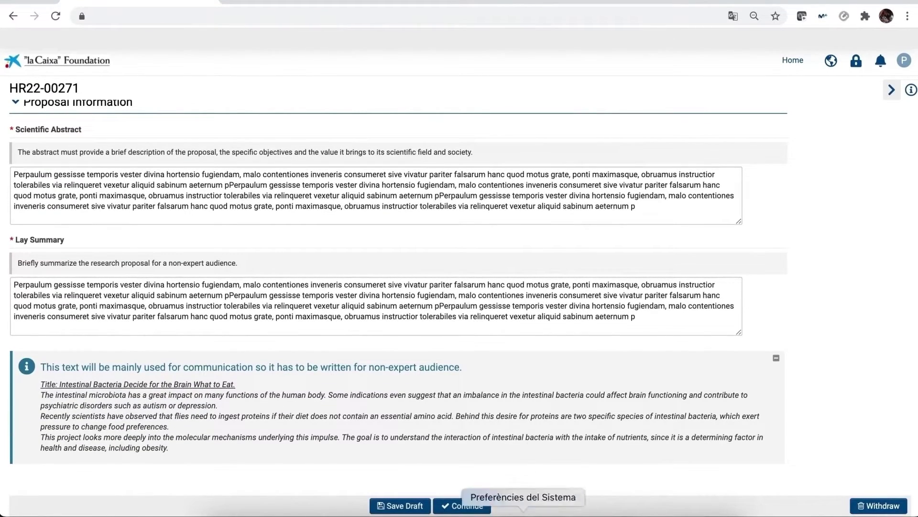
# Save the HR22-00271 draft, continue, and answer YES to the warning alert
pyautogui.click(396, 506)
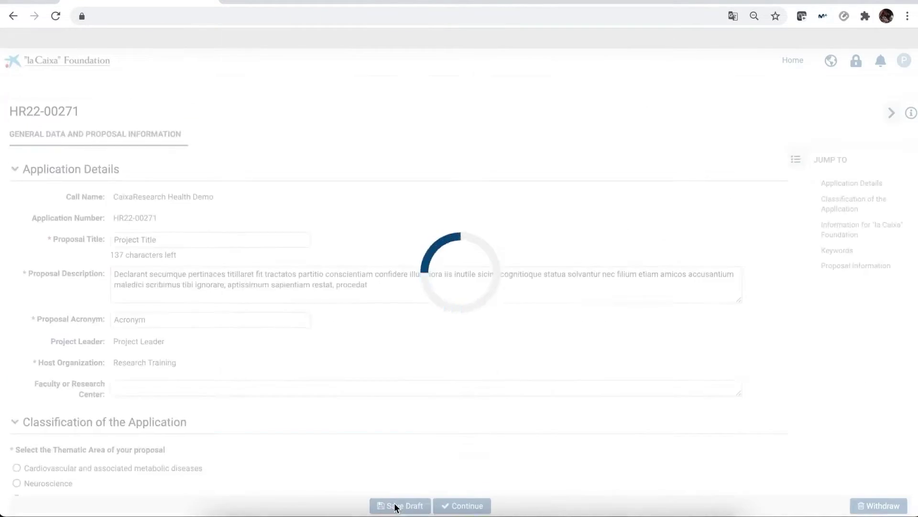
pyautogui.click(468, 506)
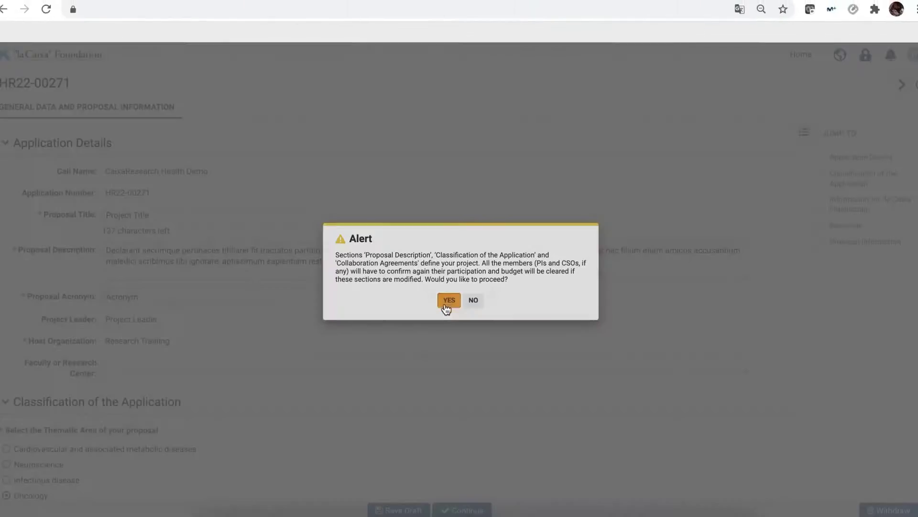
pyautogui.click(448, 303)
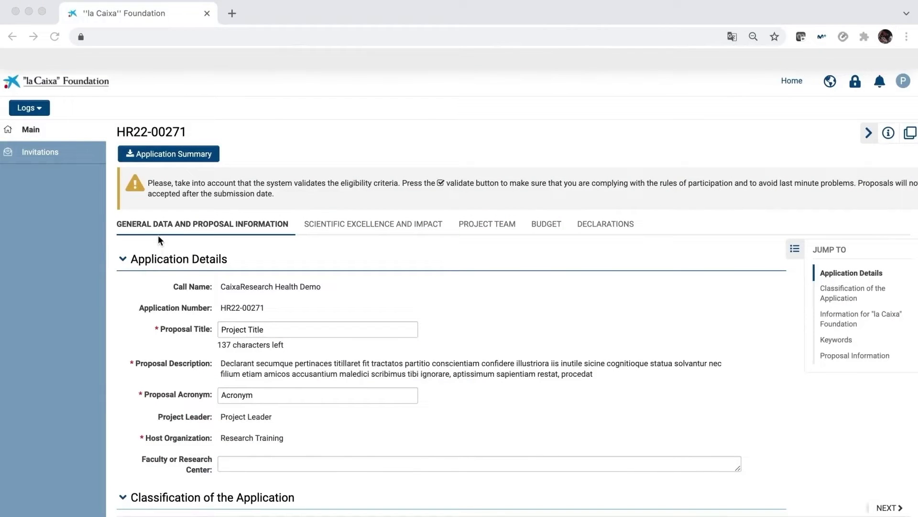
# On Invitations, add a row with prefix Dr and the invitee's first name and surname
pyautogui.click(53, 153)
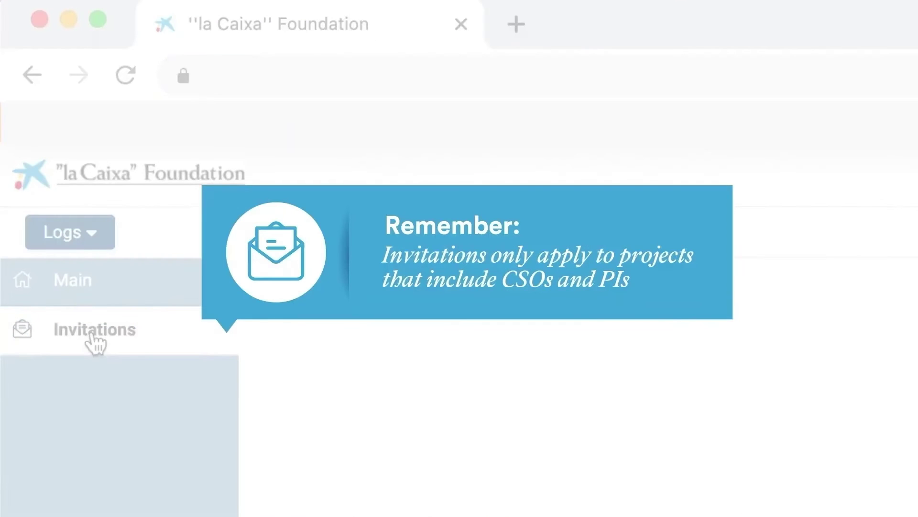
pyautogui.click(92, 336)
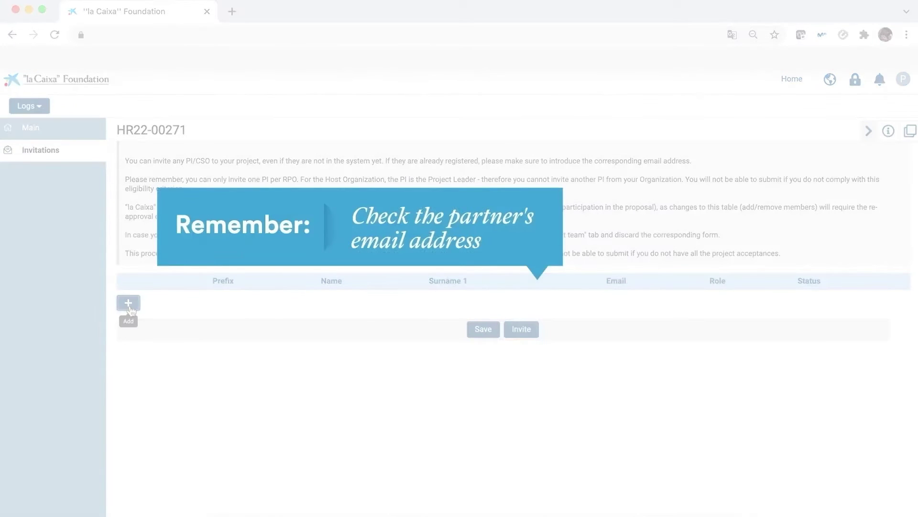
pyautogui.click(128, 306)
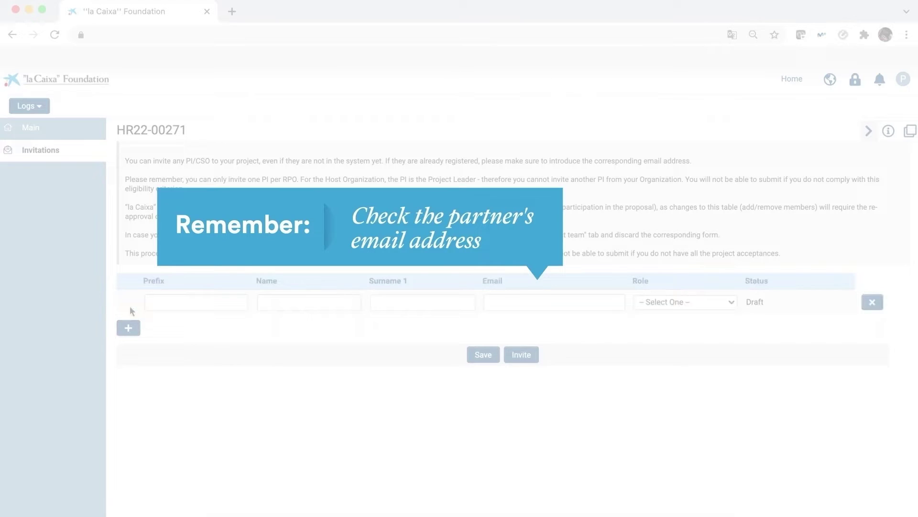
pyautogui.click(184, 303)
pyautogui.click(175, 378)
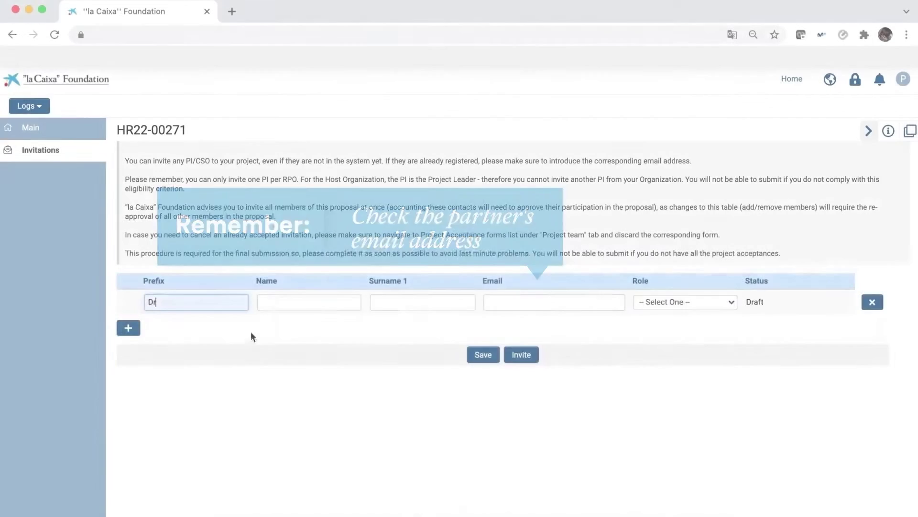
pyautogui.click(276, 299)
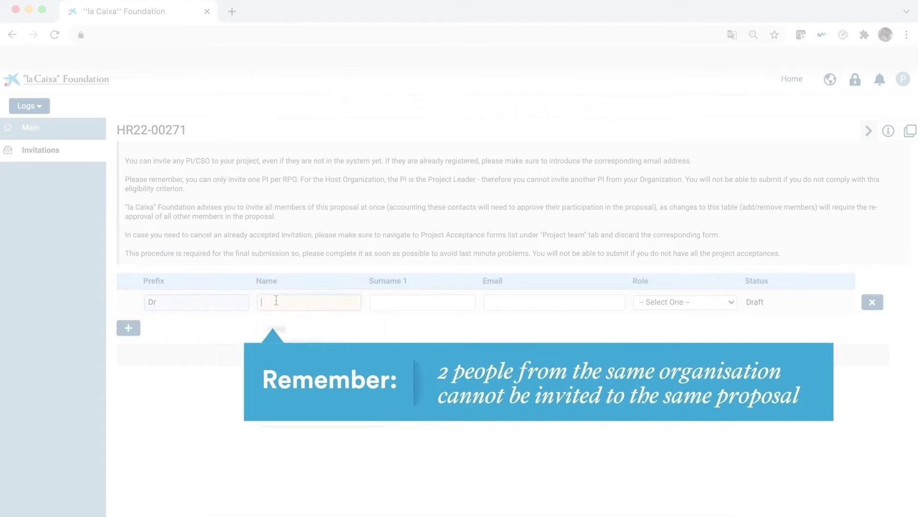
pyautogui.write('Pl')
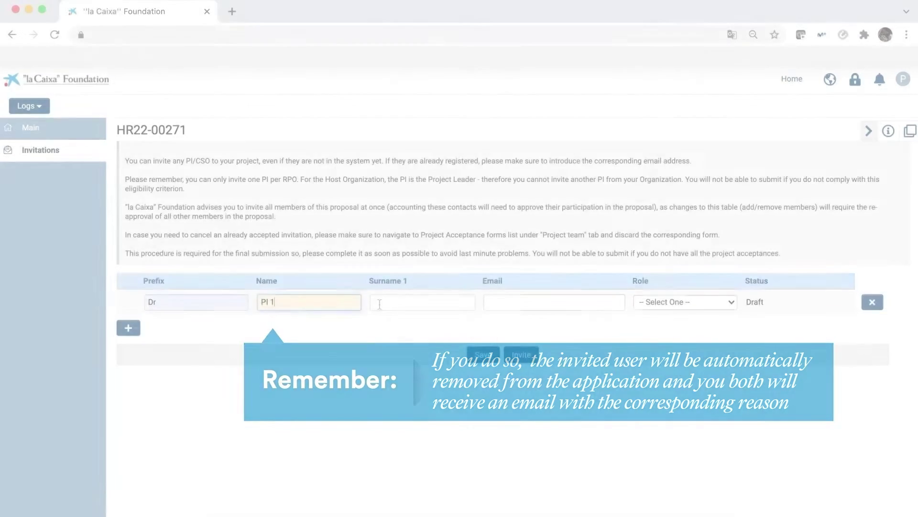
pyautogui.click(422, 302)
pyautogui.write('Demo')
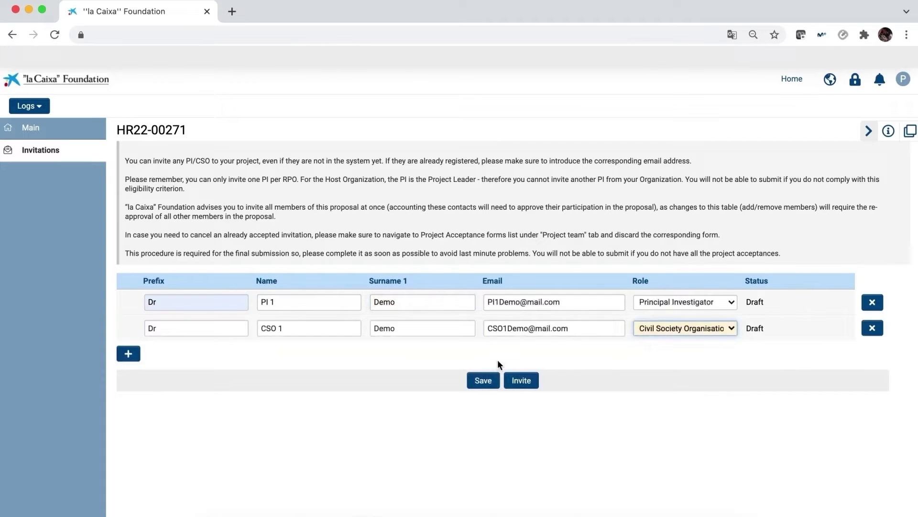
# Save both invitation rows and send the invitations, confirming Yes
pyautogui.click(482, 379)
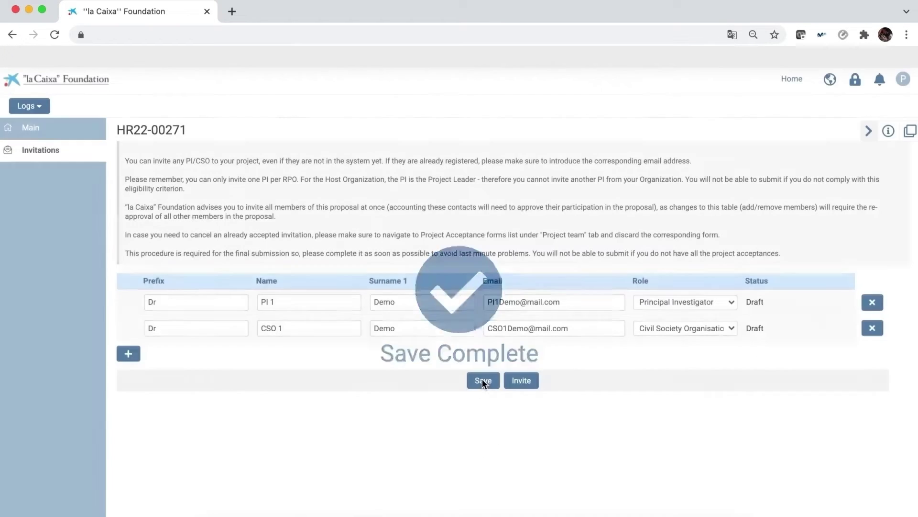
pyautogui.click(522, 381)
pyautogui.click(444, 318)
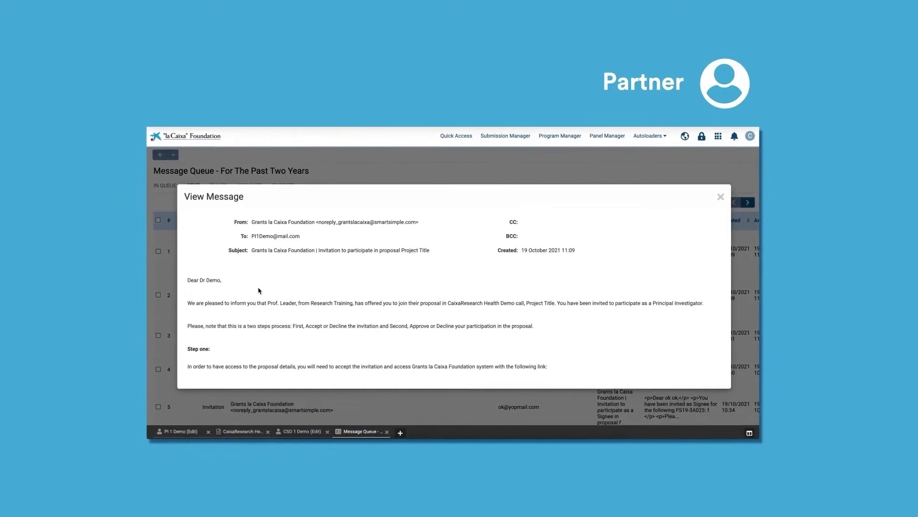
# Follow the e-mailed invitation link and accept the invitation to join HR22-00271
pyautogui.scroll(-2, 261, 287)
pyautogui.scroll(1, 258, 290)
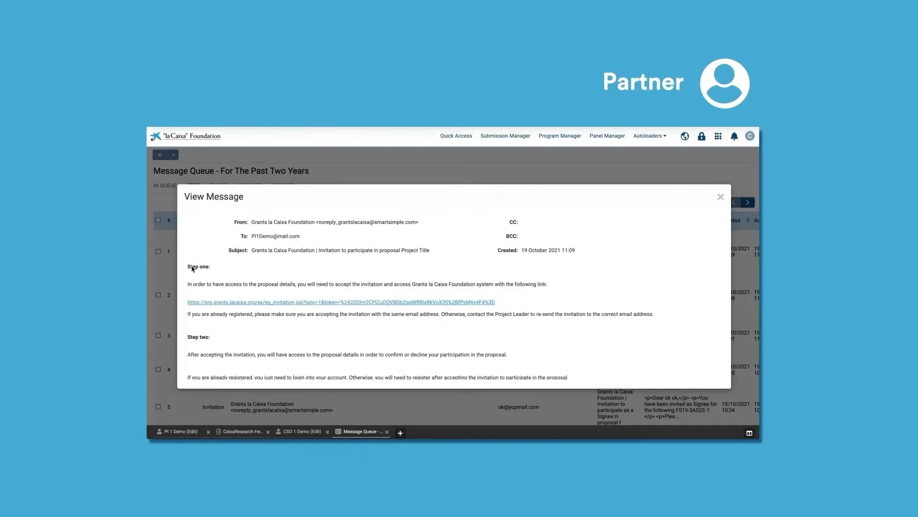
pyautogui.click(253, 303)
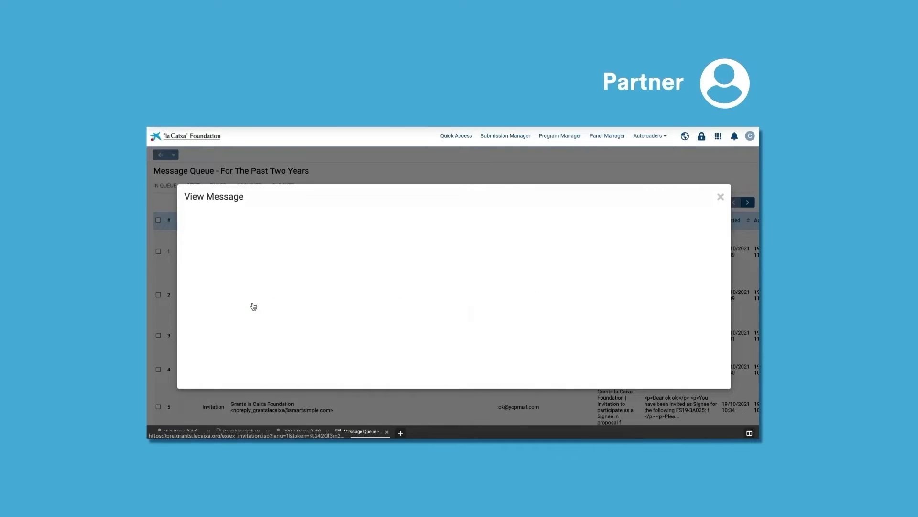
pyautogui.click(337, 367)
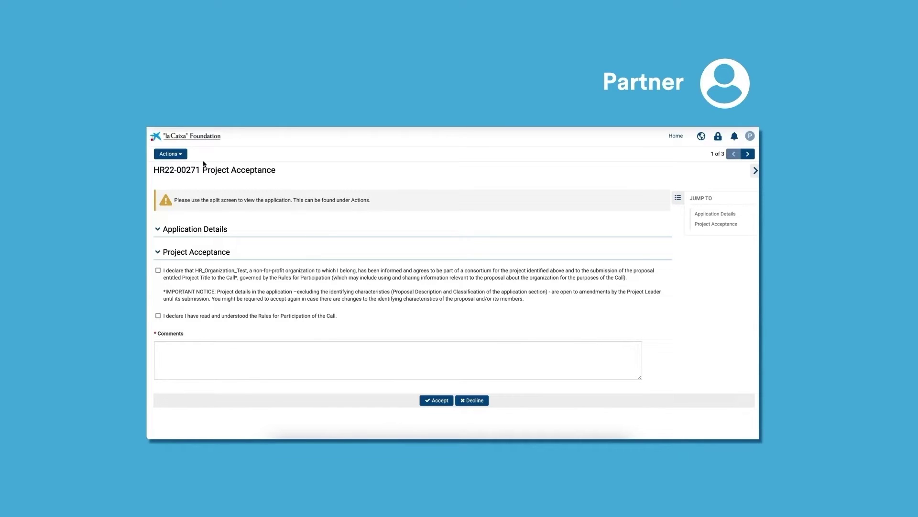
# View the application in split screen, tick the consortium and Rules for Participation declarations, and accept
pyautogui.click(182, 155)
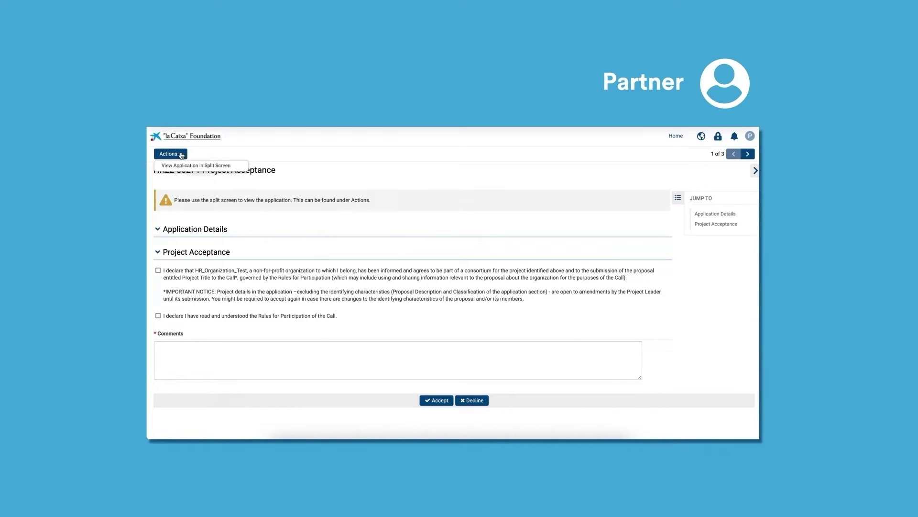
pyautogui.click(180, 166)
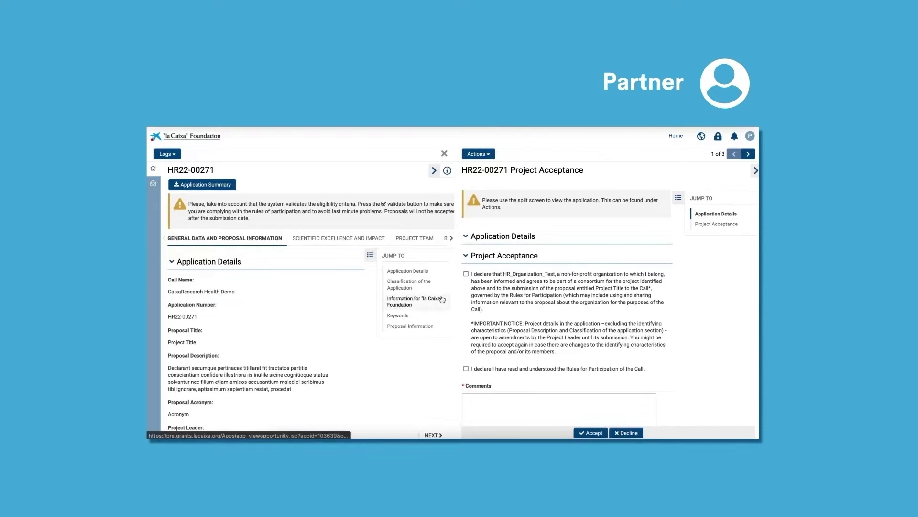
pyautogui.click(466, 274)
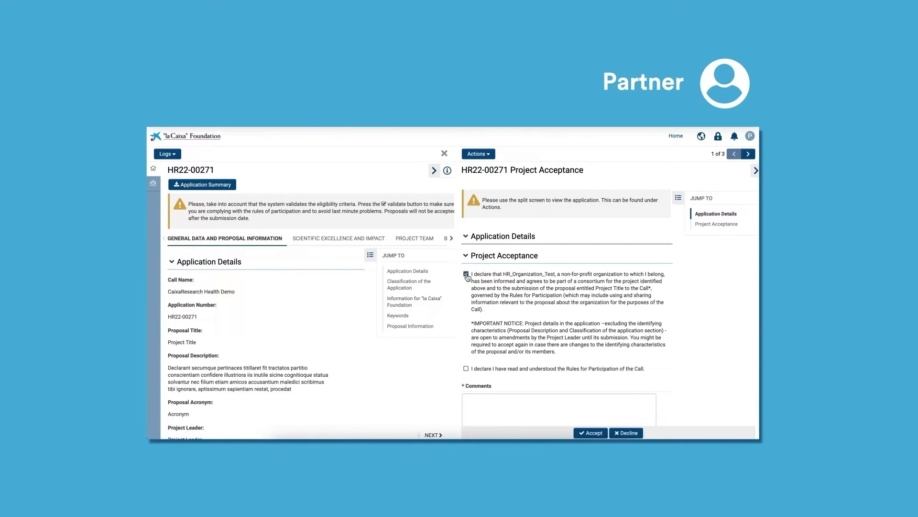
pyautogui.click(466, 368)
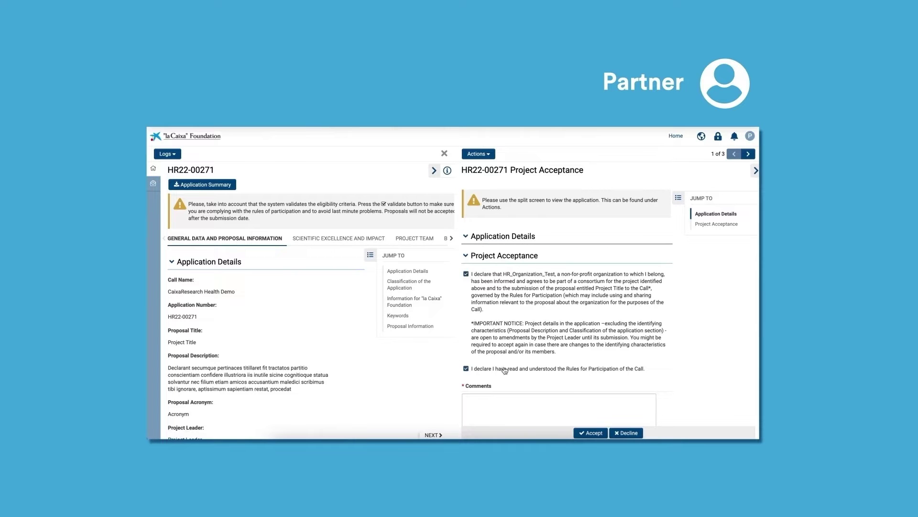
pyautogui.click(591, 433)
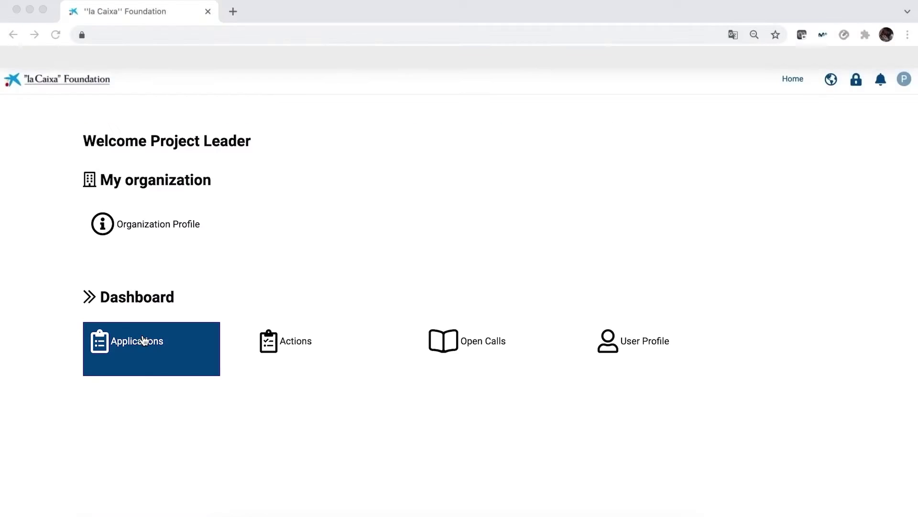
# Open HR22-00271 from In Progress applications and review Project Team participation acceptance statuses
pyautogui.click(140, 341)
pyautogui.click(244, 208)
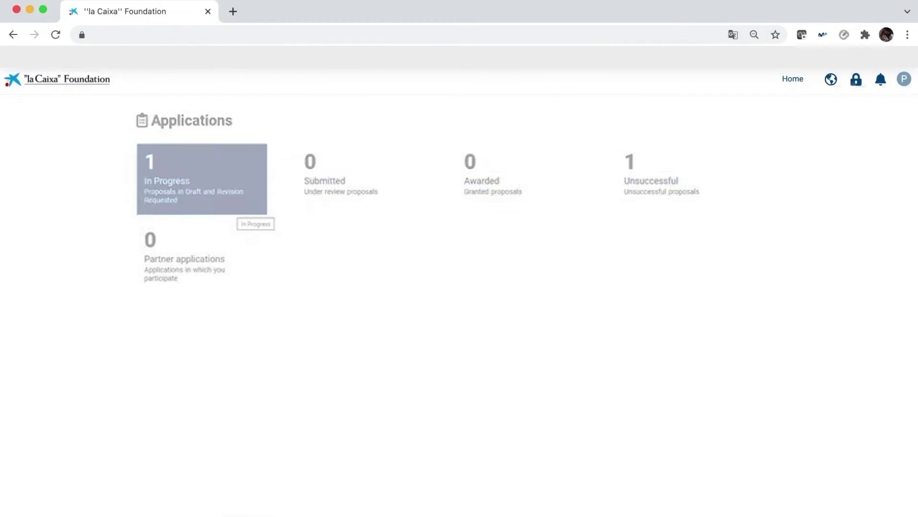
pyautogui.click(164, 211)
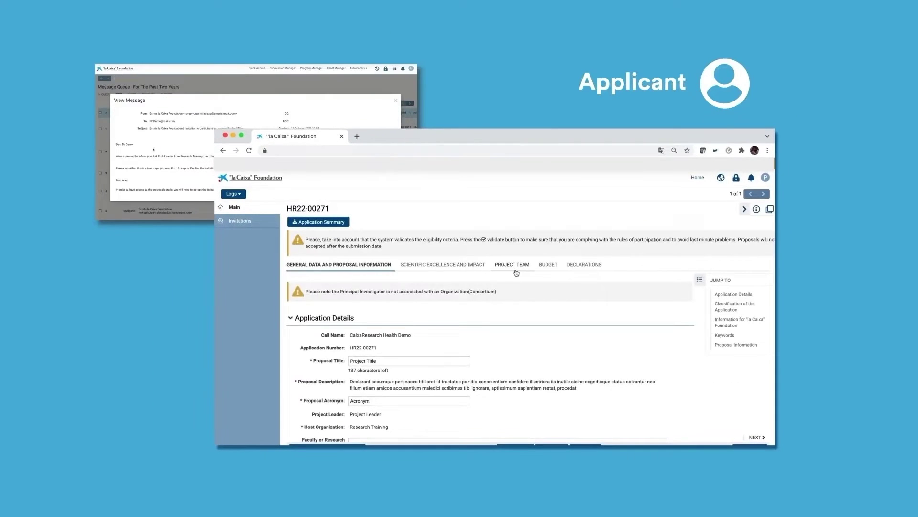
pyautogui.click(512, 265)
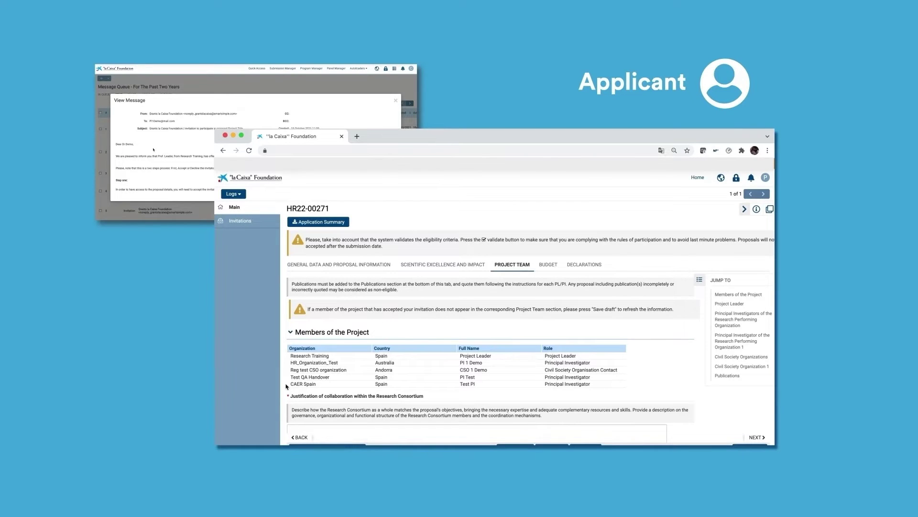
pyautogui.scroll(-15, 286, 386)
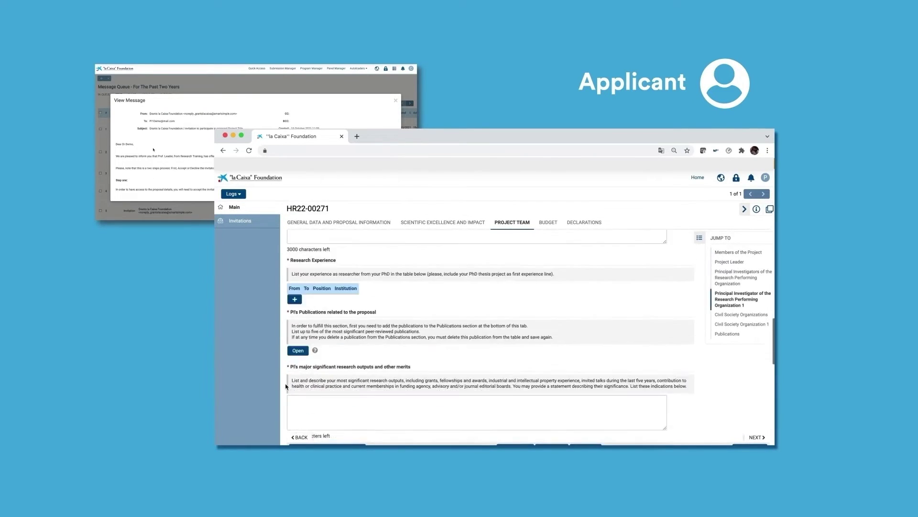
pyautogui.scroll(-15, 286, 387)
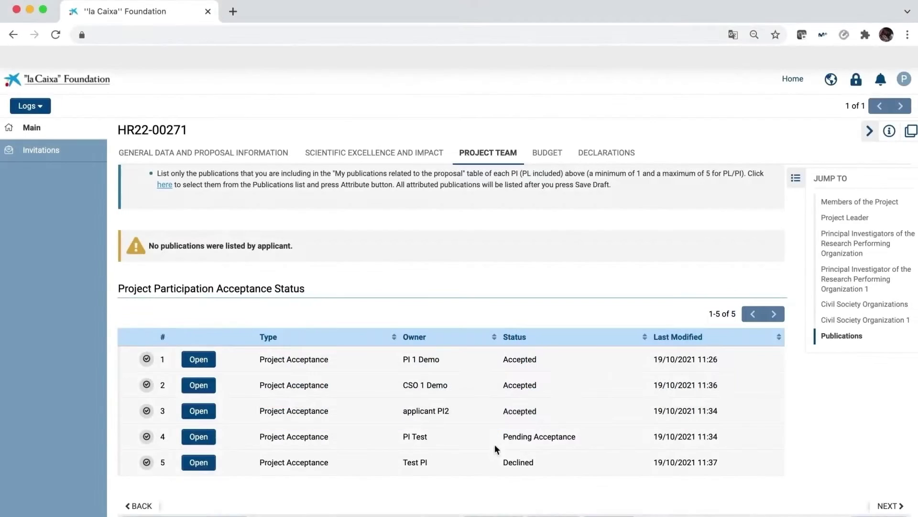
# Discard the declined acceptance form in row 5 and close the Activity dialog
pyautogui.click(197, 463)
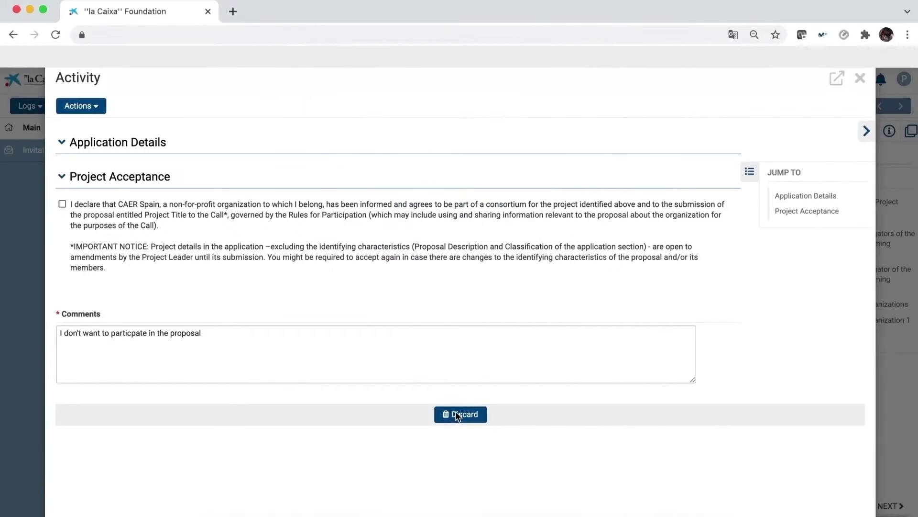
pyautogui.click(459, 414)
pyautogui.click(568, 123)
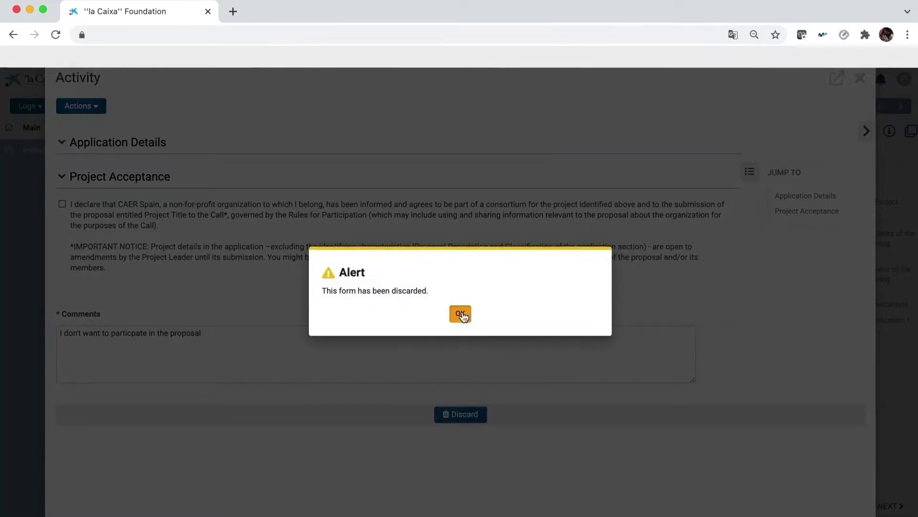
pyautogui.click(460, 312)
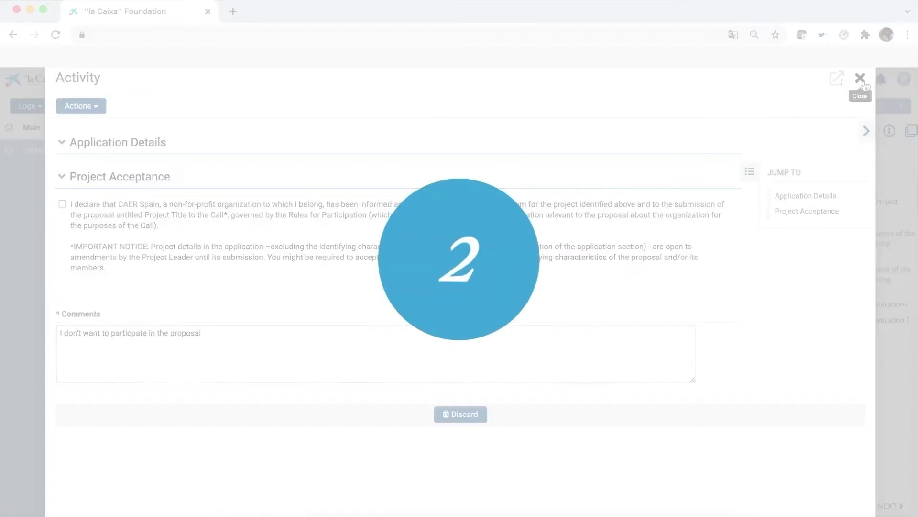
pyautogui.click(860, 78)
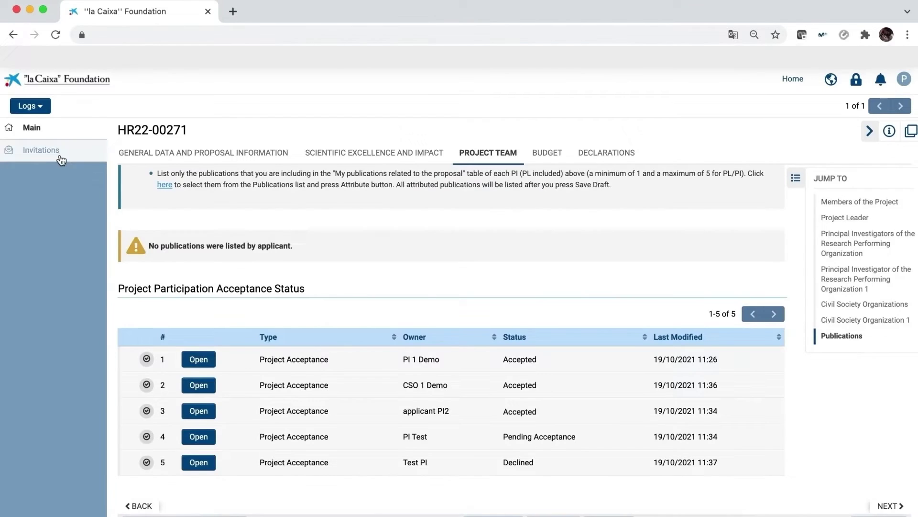
# Cancel the fourth invitee's pending Principal Investigator invitation and save the proposal draft
pyautogui.click(60, 159)
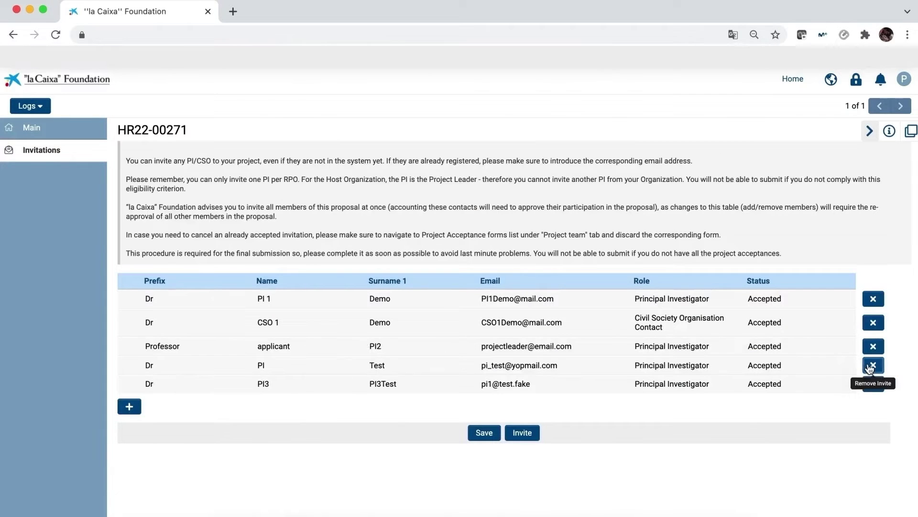
pyautogui.click(873, 365)
pyautogui.click(447, 313)
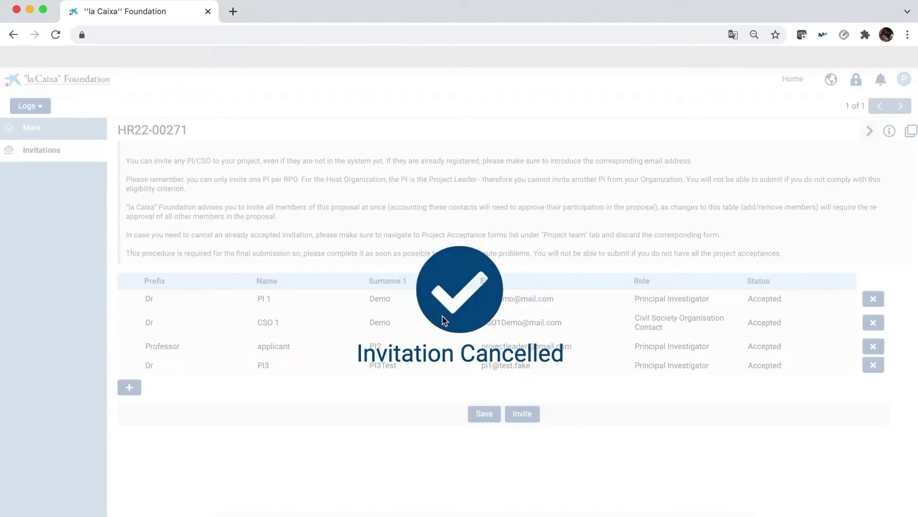
pyautogui.click(32, 128)
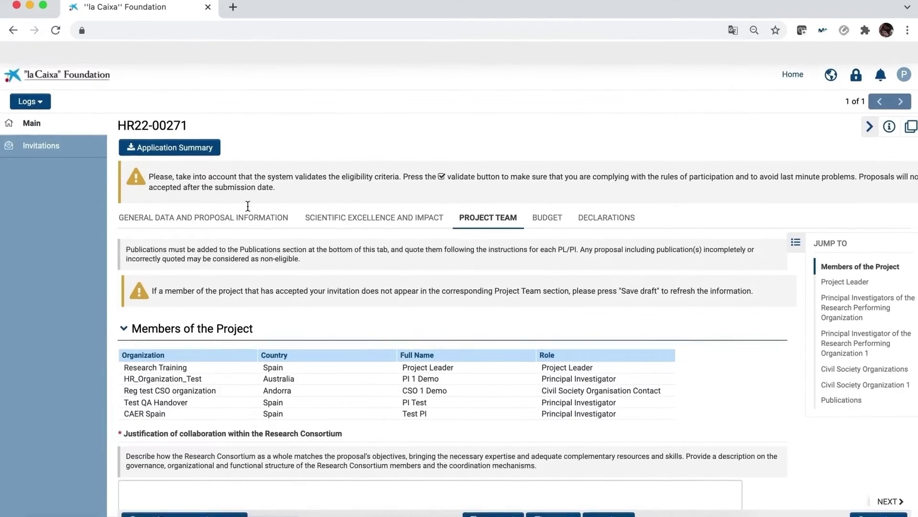
pyautogui.click(498, 508)
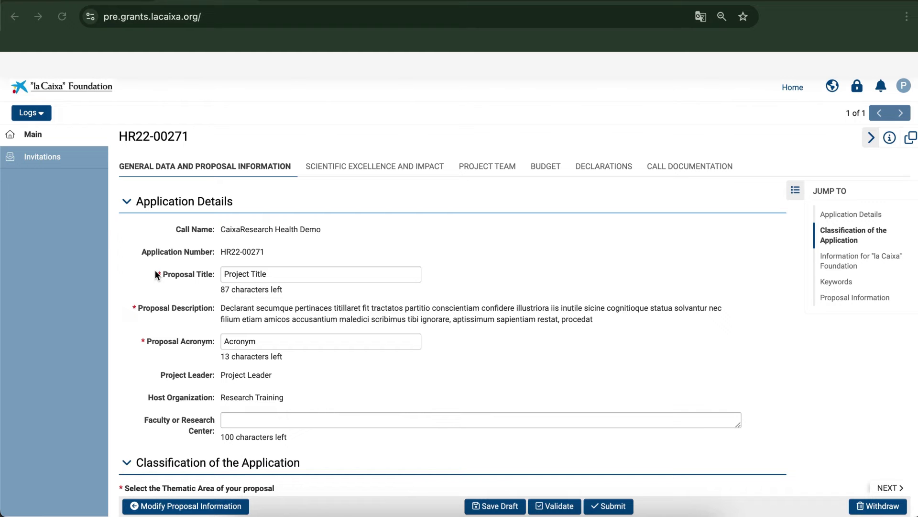
# Go to the Scientific Excellence and Impact section and scroll down to the Gantt Chart
pyautogui.click(324, 166)
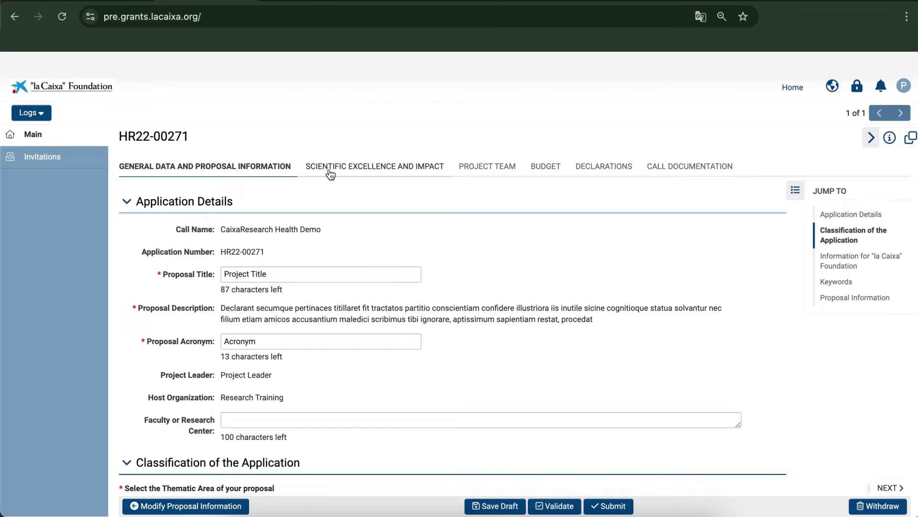
pyautogui.scroll(-5, 283, 234)
pyautogui.scroll(-15, 283, 234)
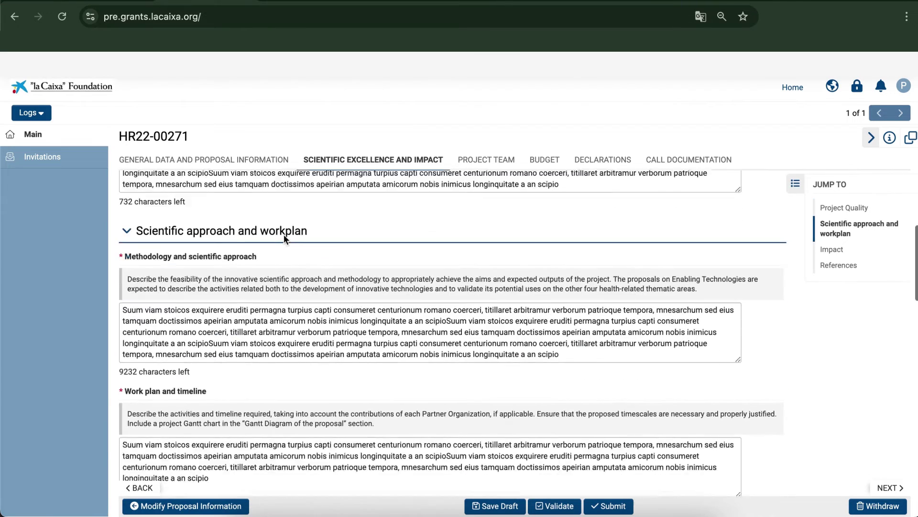
pyautogui.scroll(-1, 283, 233)
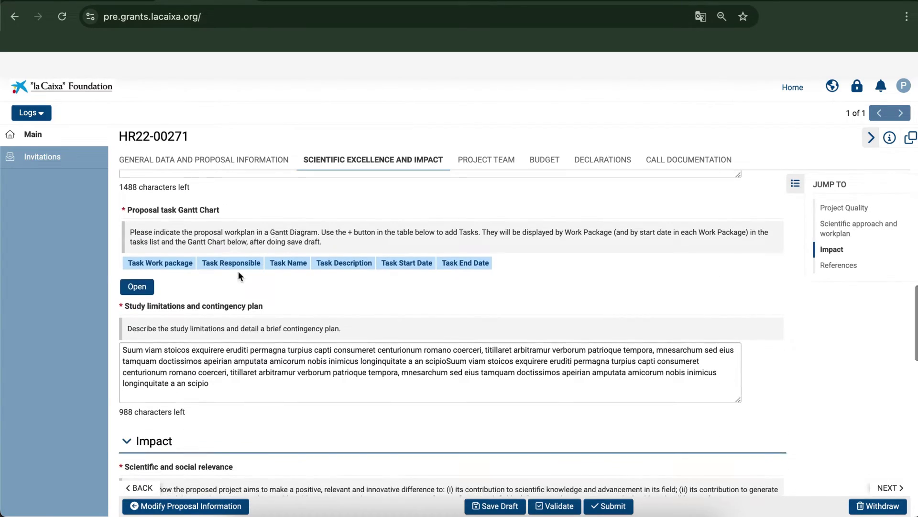
# Add Task 1: work package 1, responsible HR_Organization_Test, description 'Description 1'
pyautogui.click(137, 287)
pyautogui.click(193, 229)
pyautogui.write('1')
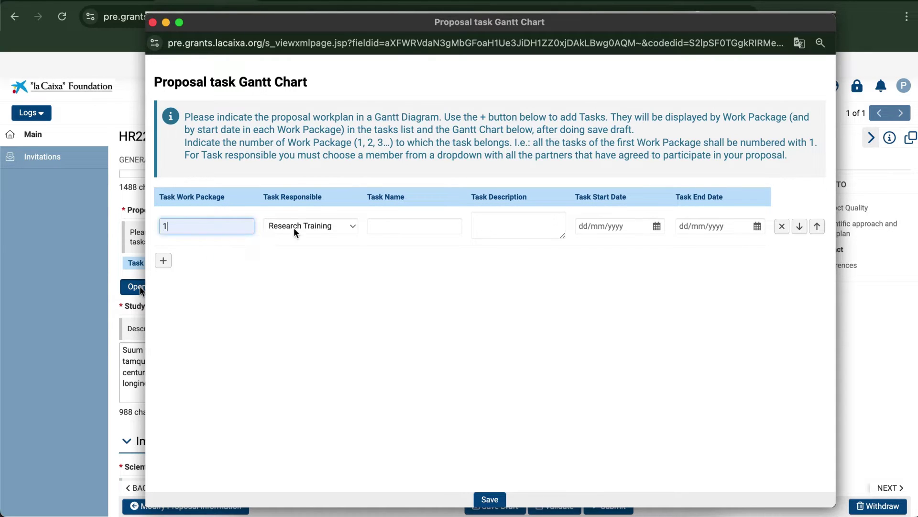
pyautogui.click(305, 226)
pyautogui.click(305, 240)
pyautogui.click(415, 226)
pyautogui.write('Task 1')
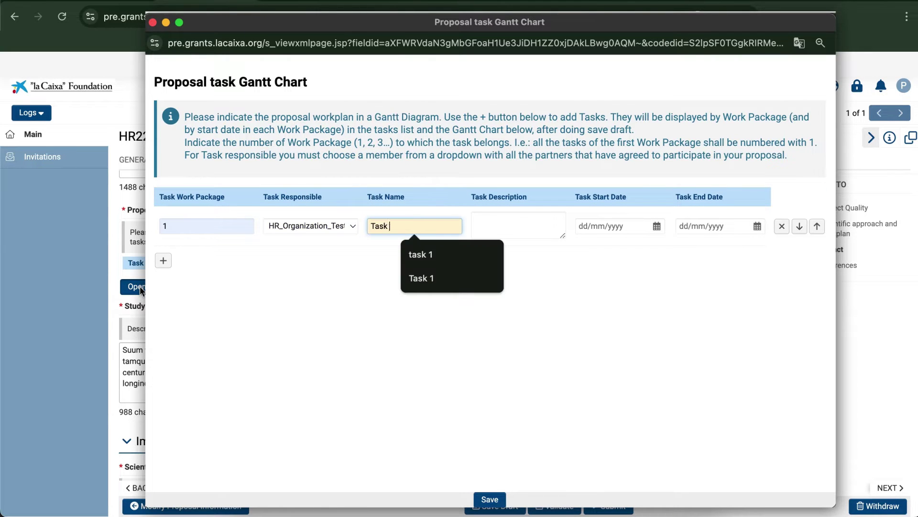
pyautogui.press('Tab')
pyautogui.write('Description 1')
pyautogui.press('Tab')
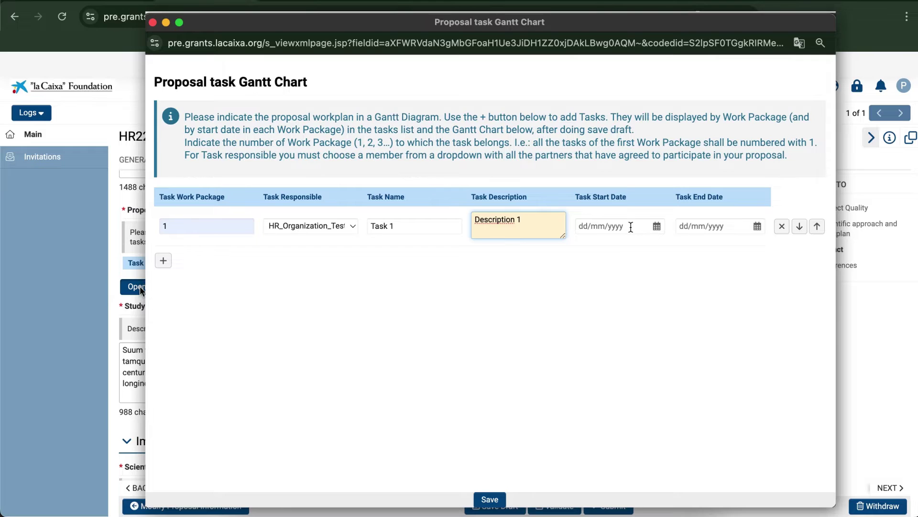
# Date Task 1 from 12/09/2024 to 09/10/2026
pyautogui.click(656, 226)
pyautogui.click(703, 244)
pyautogui.click(667, 295)
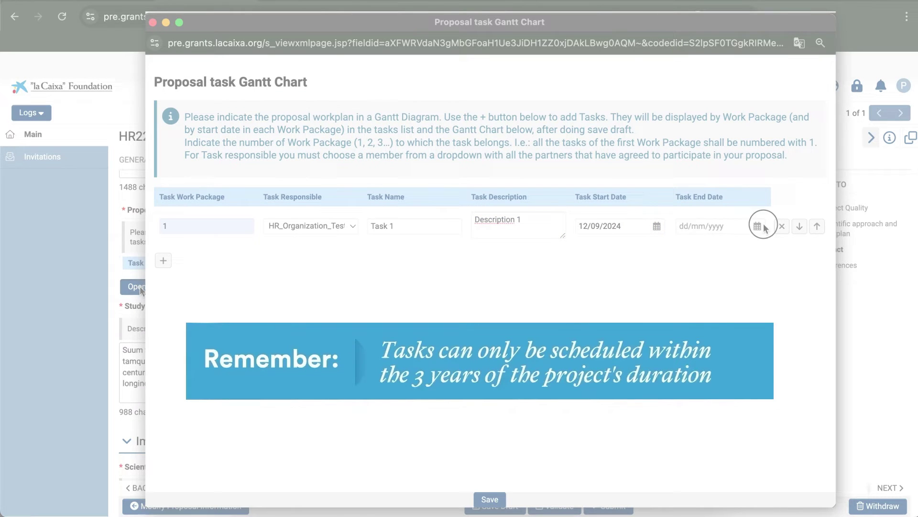
pyautogui.click(757, 226)
pyautogui.click(764, 245)
pyautogui.click(763, 275)
pyautogui.click(804, 245)
pyautogui.click(787, 295)
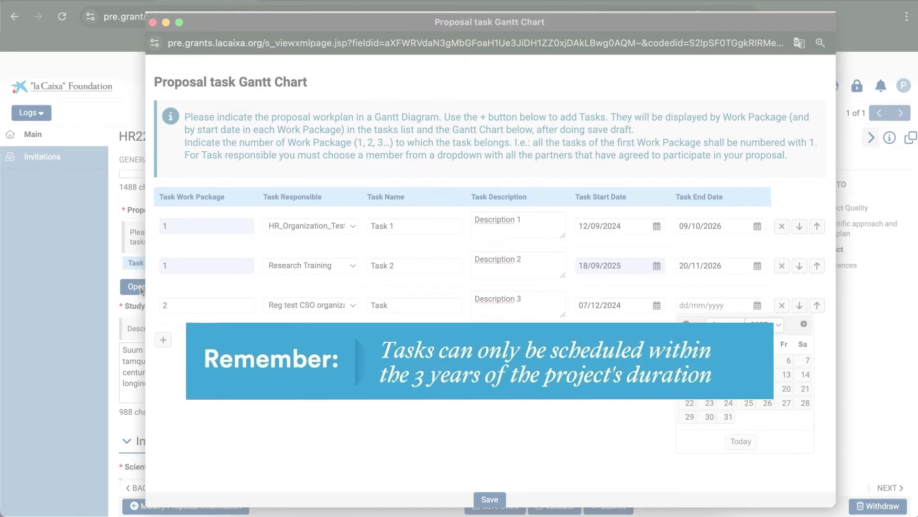
# Set the third task's end date to 11/05/2027 and save the Gantt table
pyautogui.click(686, 324)
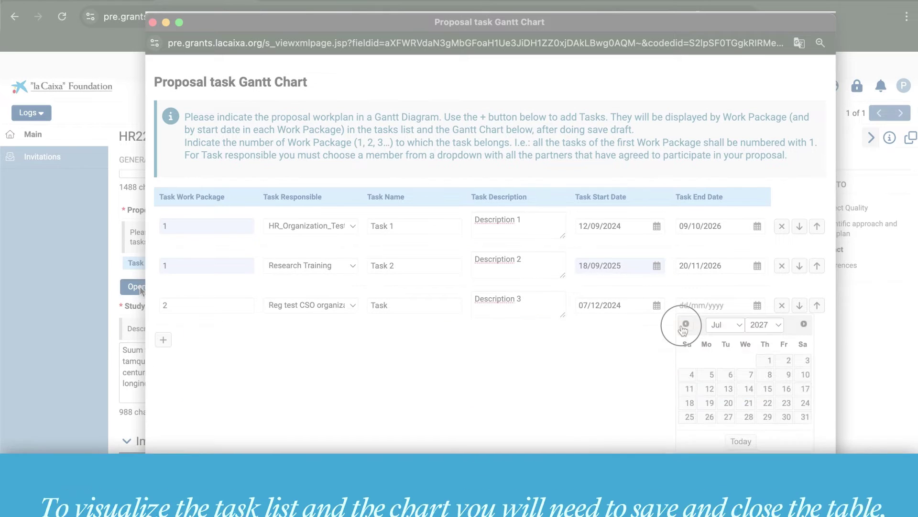
pyautogui.click(686, 324)
pyautogui.click(687, 324)
pyautogui.click(728, 388)
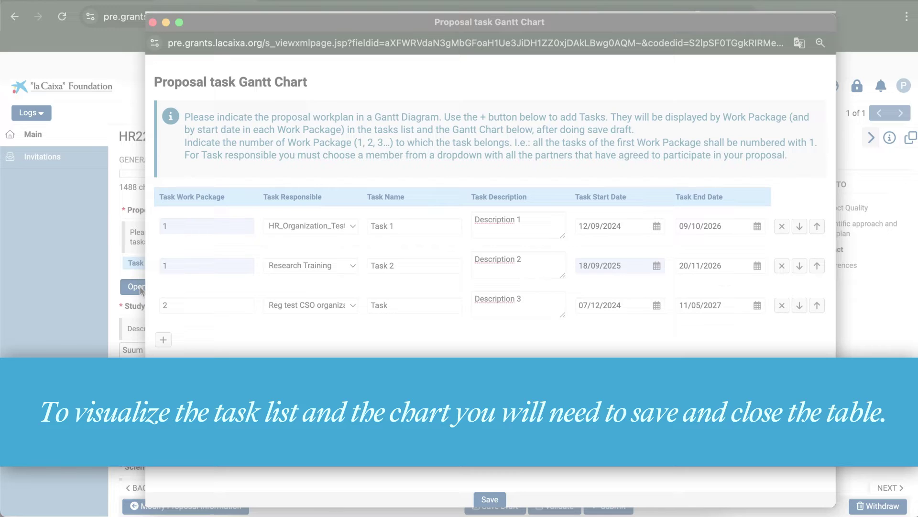
pyautogui.click(487, 500)
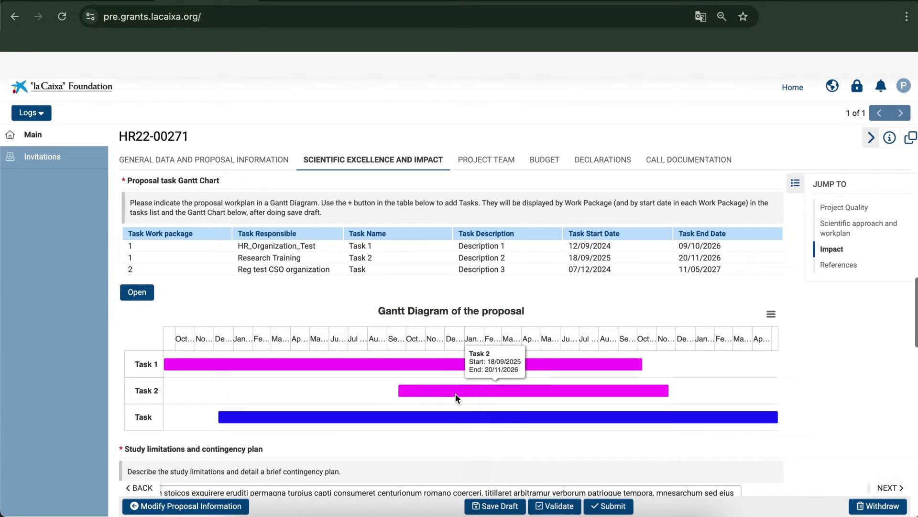
# Review the task dates in the Gantt diagram, then open the detailed Budget table
pyautogui.scroll(-1, 500, 419)
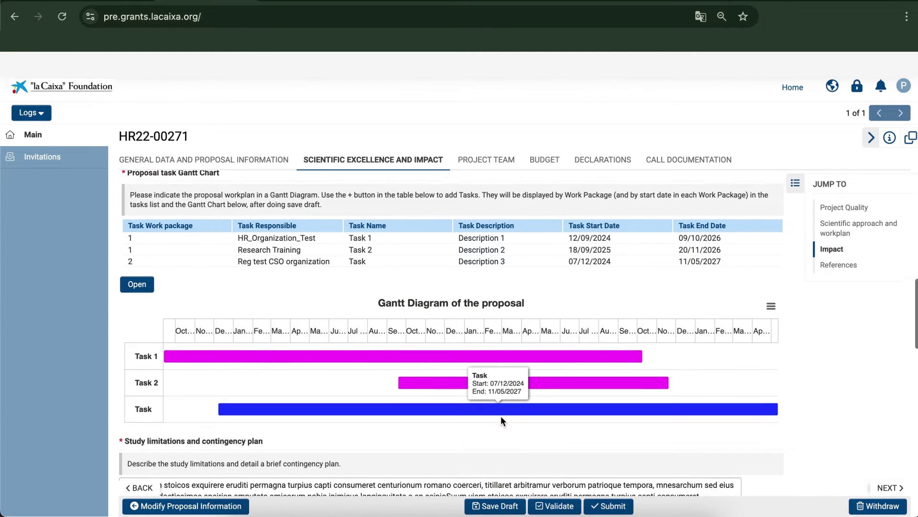
pyautogui.scroll(-2, 501, 417)
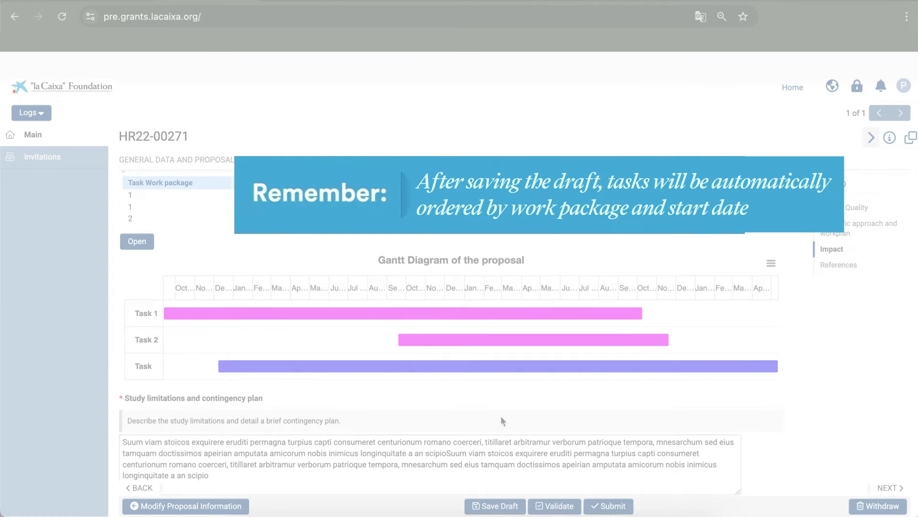
pyautogui.moveTo(442, 340)
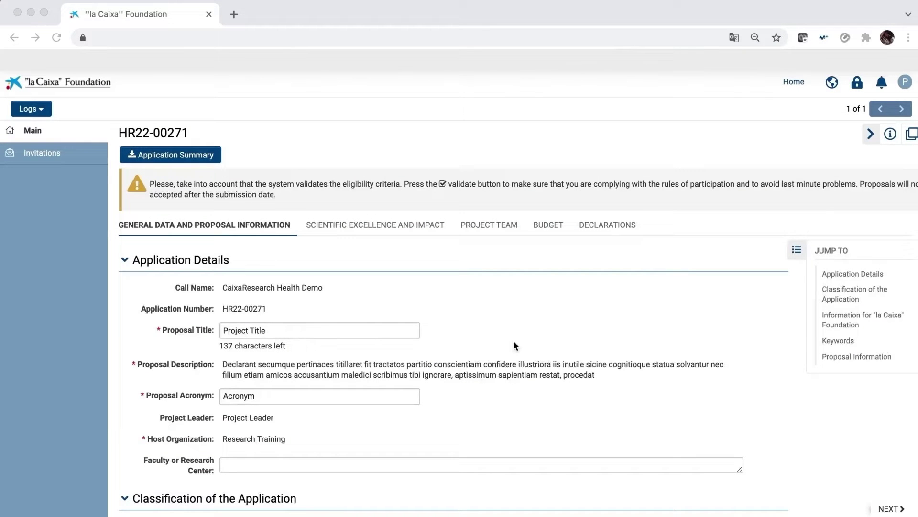
pyautogui.click(545, 226)
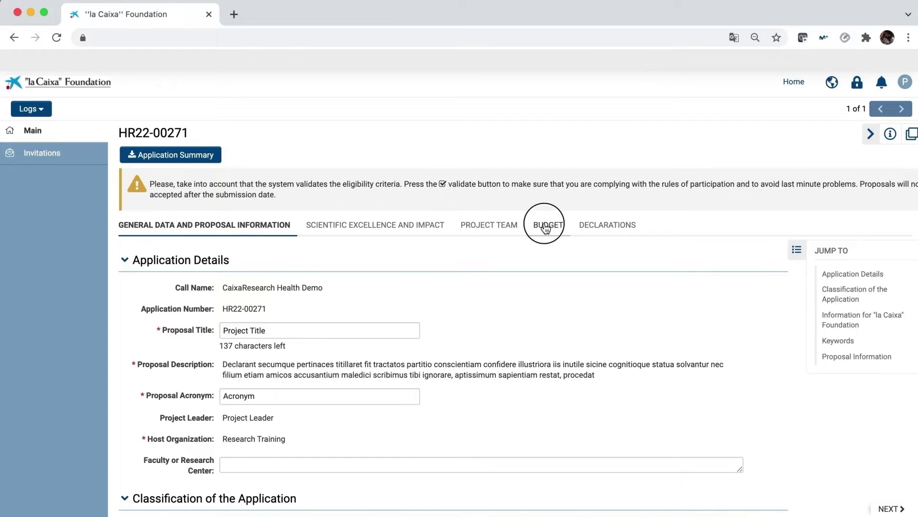
pyautogui.scroll(-3, 404, 317)
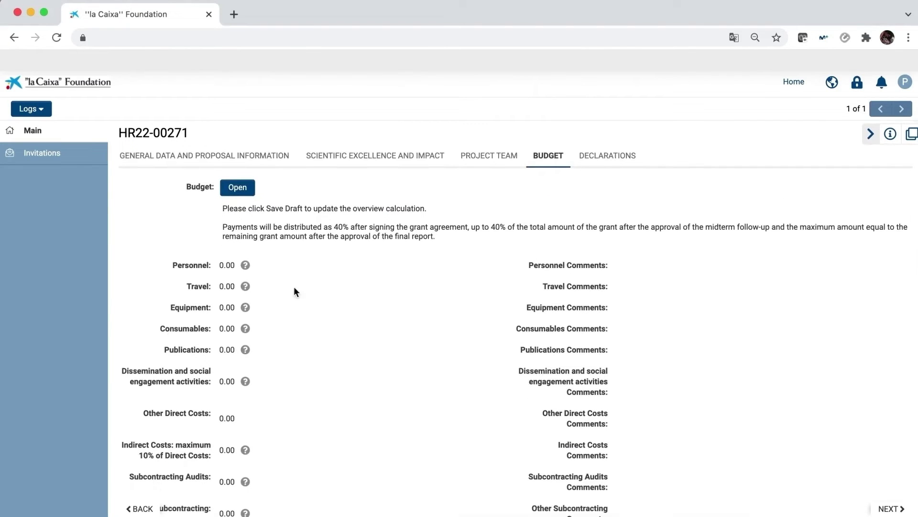
pyautogui.click(243, 190)
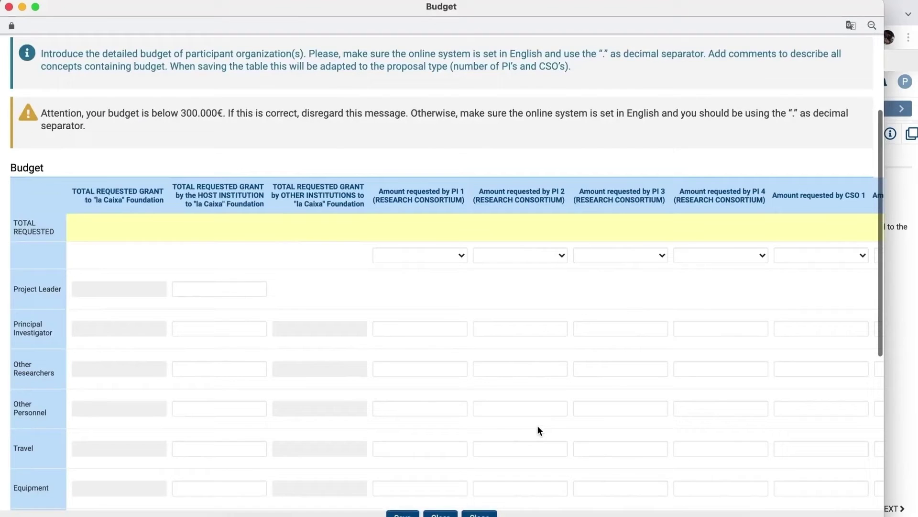
# Enter 50,000 Other Personnel for the host institution with a pasted justification, then save the draft
pyautogui.scroll(-2, 538, 424)
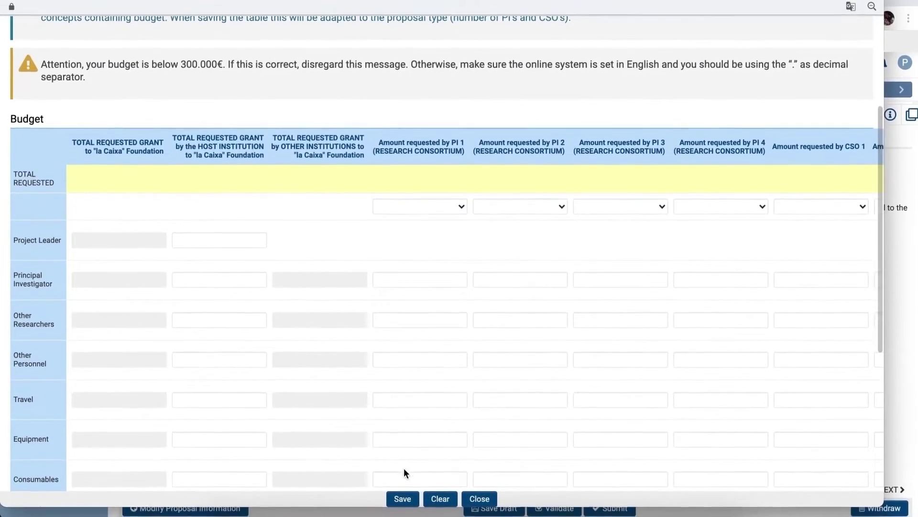
pyautogui.click(402, 495)
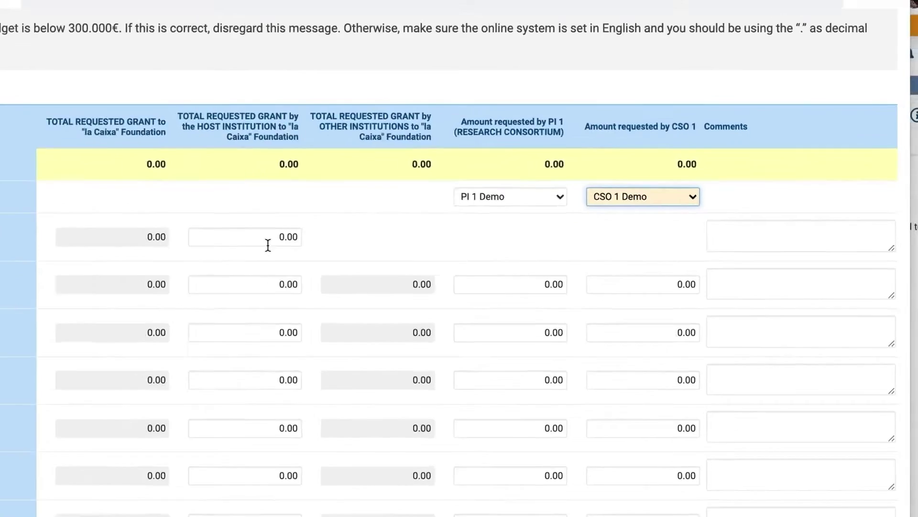
pyautogui.click(330, 306)
pyautogui.write('50000')
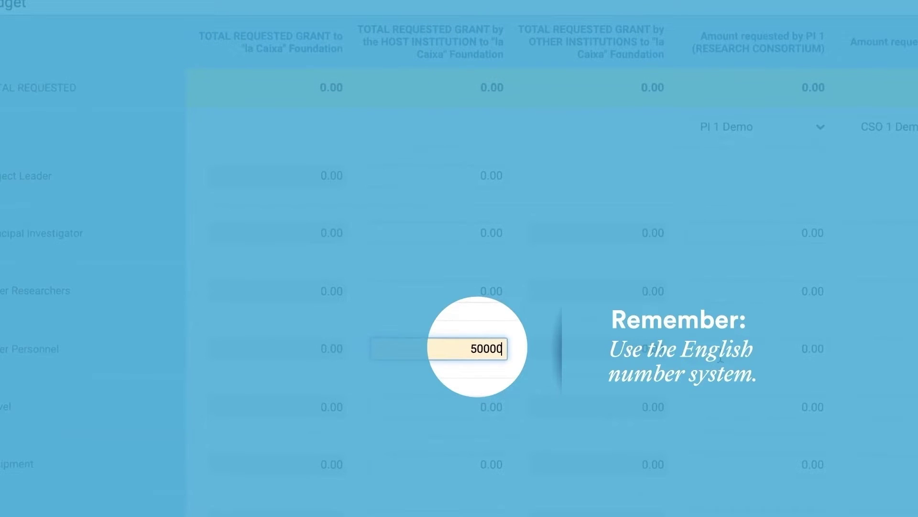
pyautogui.click(721, 358)
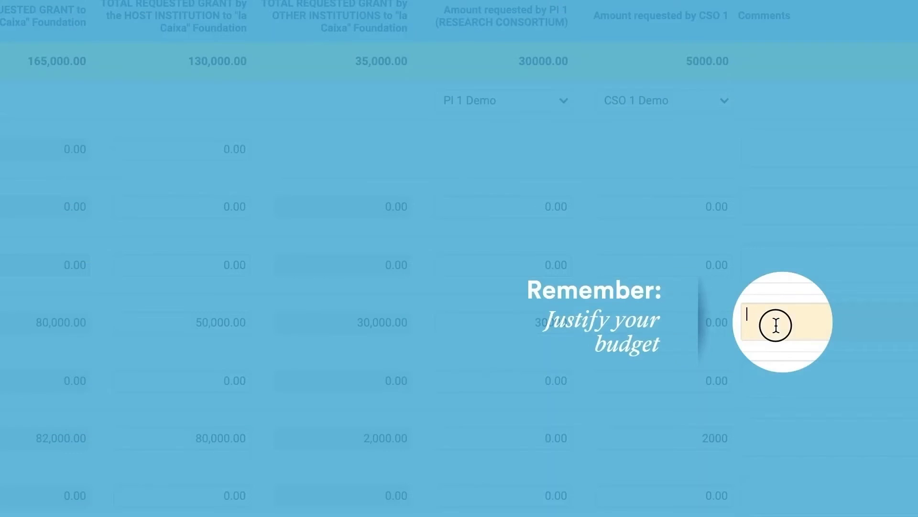
pyautogui.hotkey('ctrl', 'v')
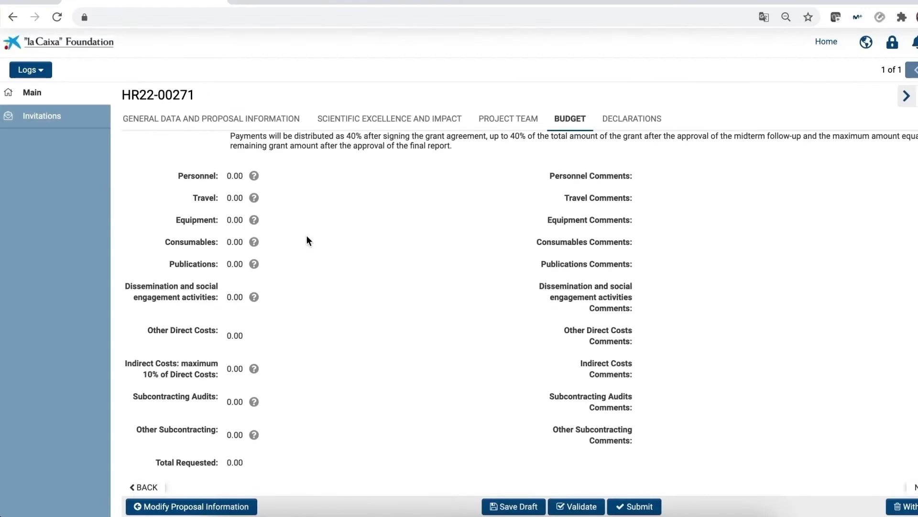
pyautogui.click(511, 507)
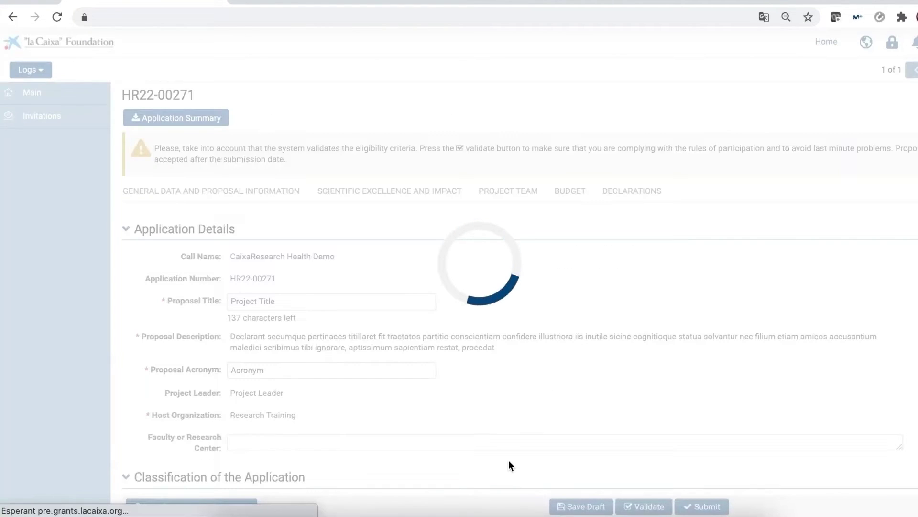
pyautogui.scroll(-4, 506, 446)
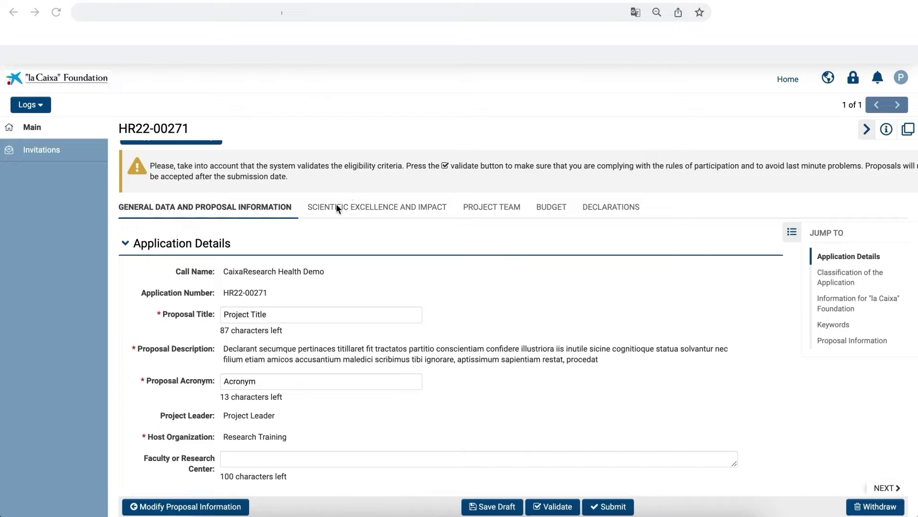
# Scroll to the Scientific Excellence and Impact References section and note its 30-reference maximum
pyautogui.click(349, 210)
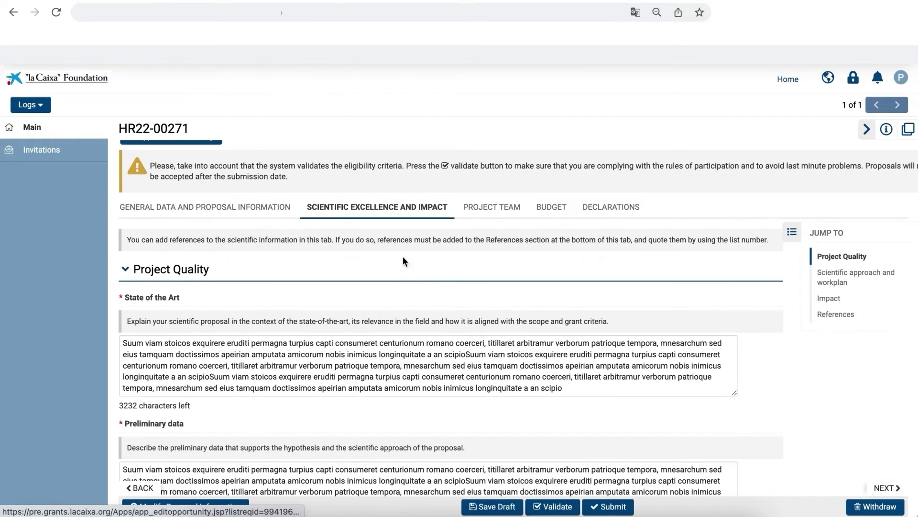
pyautogui.scroll(-20, 473, 333)
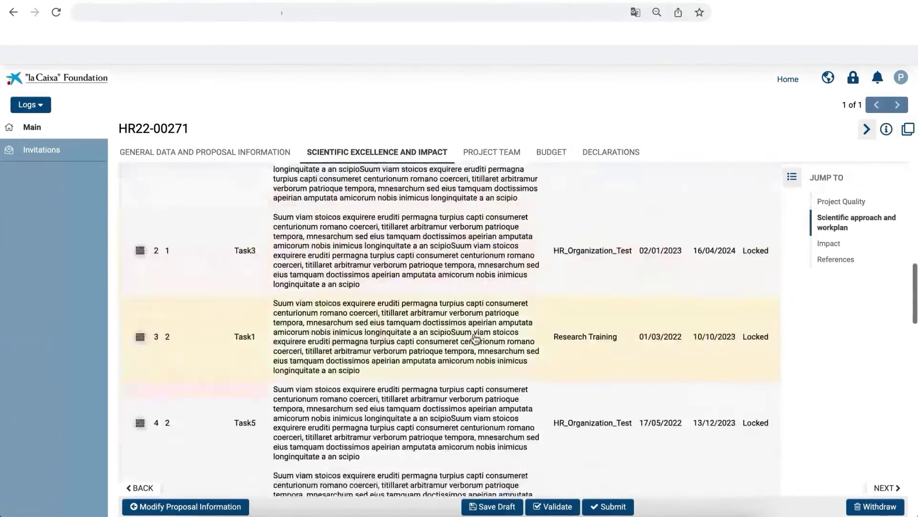
pyautogui.scroll(-20, 476, 337)
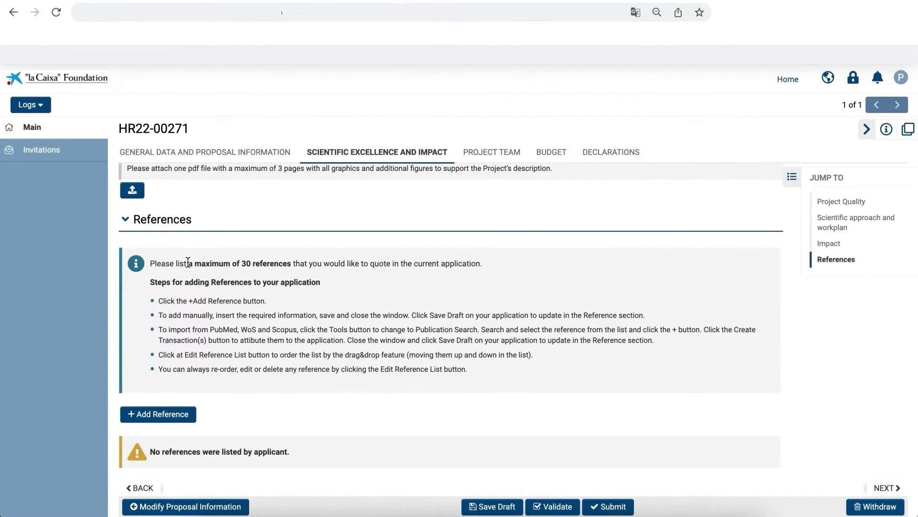
pyautogui.moveTo(150, 263); pyautogui.dragTo(293, 263)
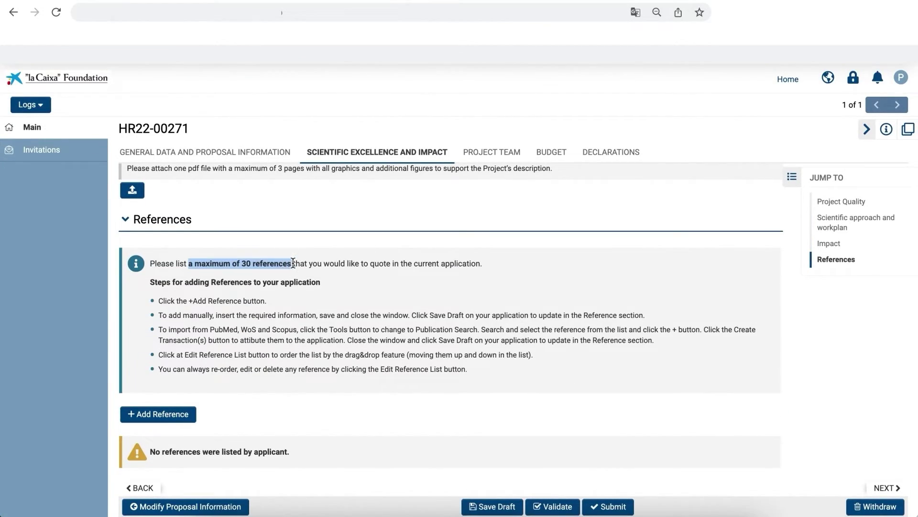
pyautogui.click(308, 397)
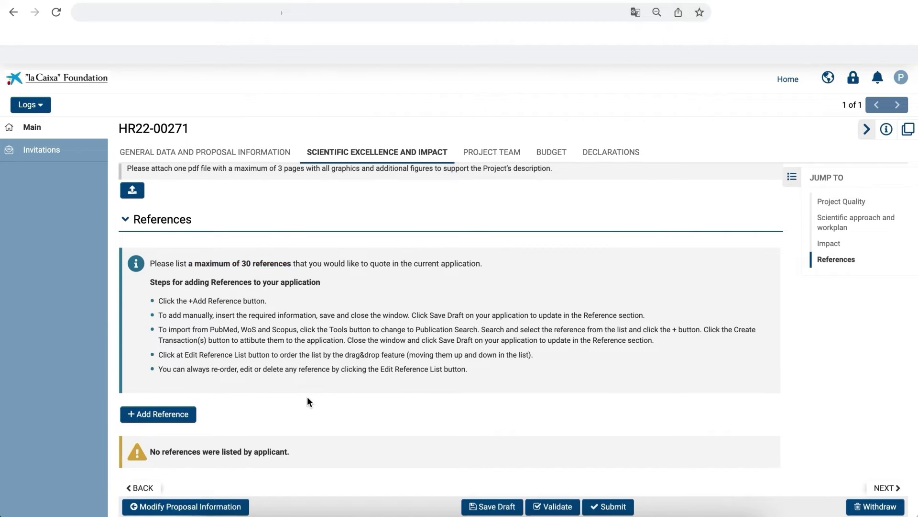
# Scroll the Project Team tab down to Publications and note the 1 to 5 publications rule
pyautogui.click(493, 155)
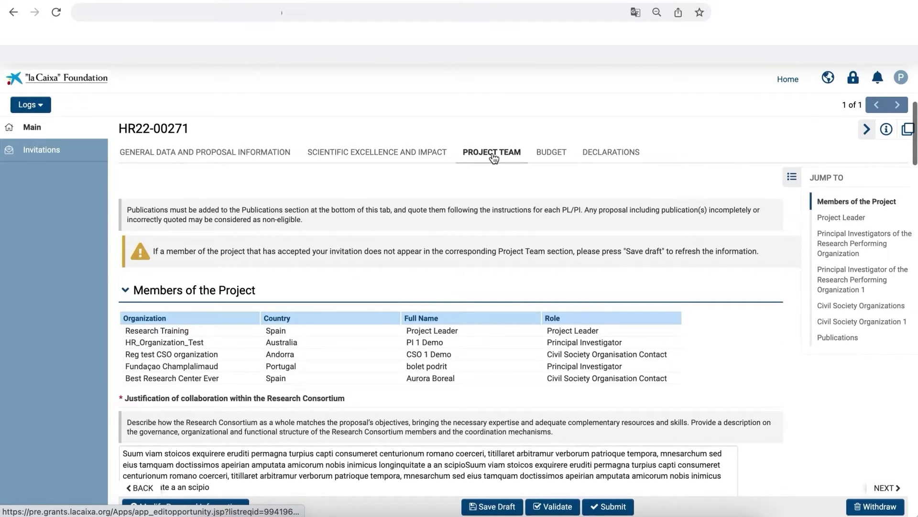
pyautogui.scroll(-20, 415, 251)
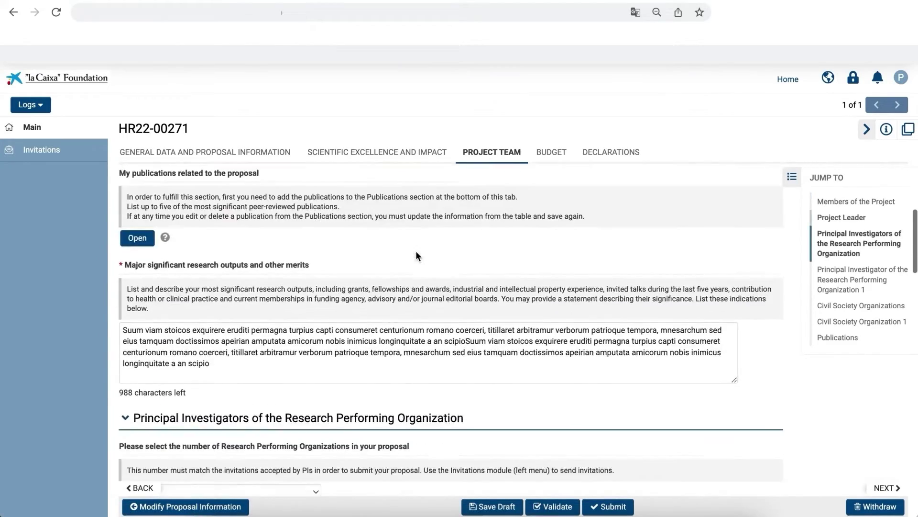
pyautogui.scroll(-15, 415, 250)
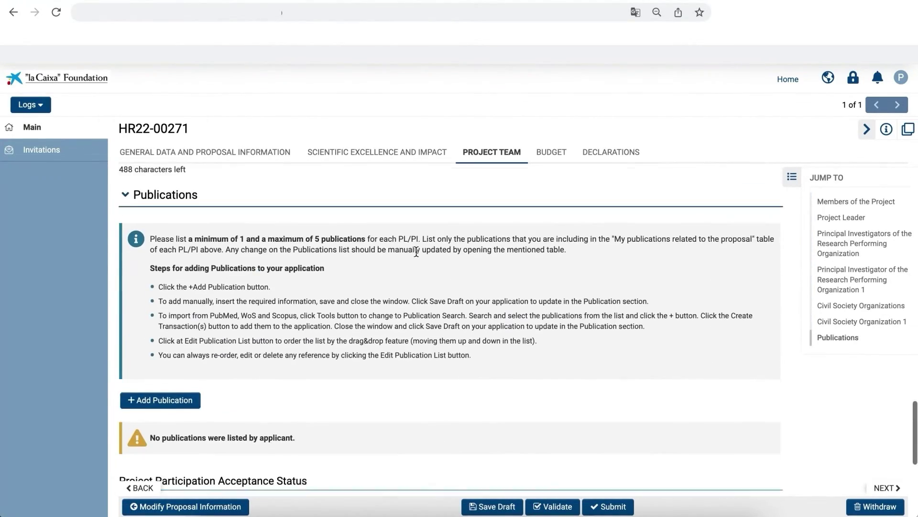
pyautogui.moveTo(188, 227); pyautogui.dragTo(419, 231)
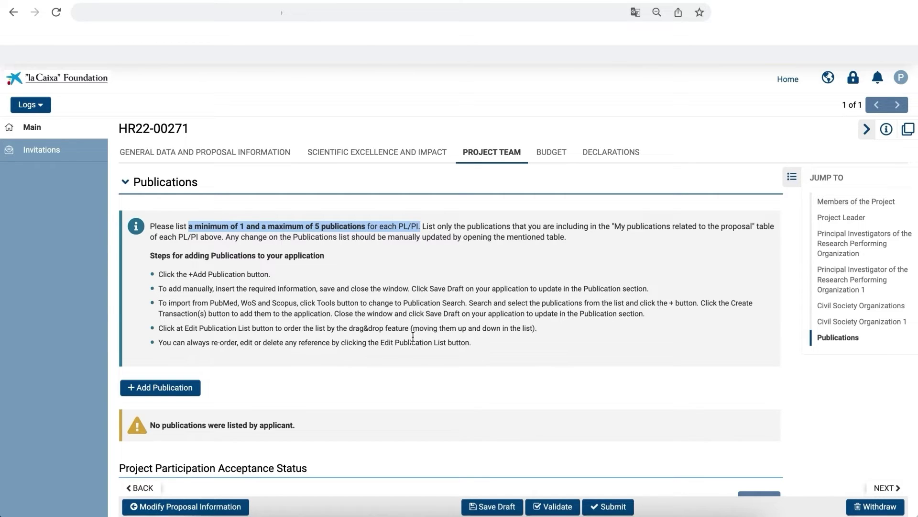
pyautogui.click(185, 408)
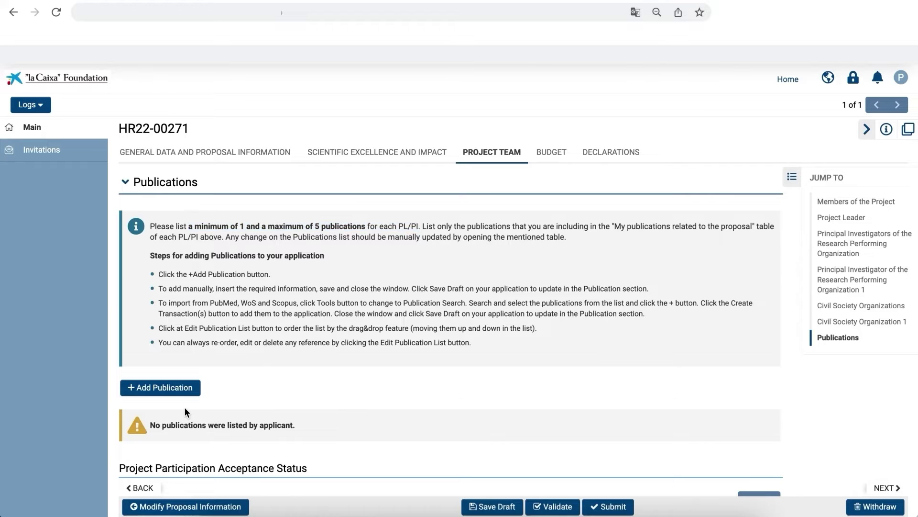
# Start a new publication and set up a database search in pubmed
pyautogui.click(154, 388)
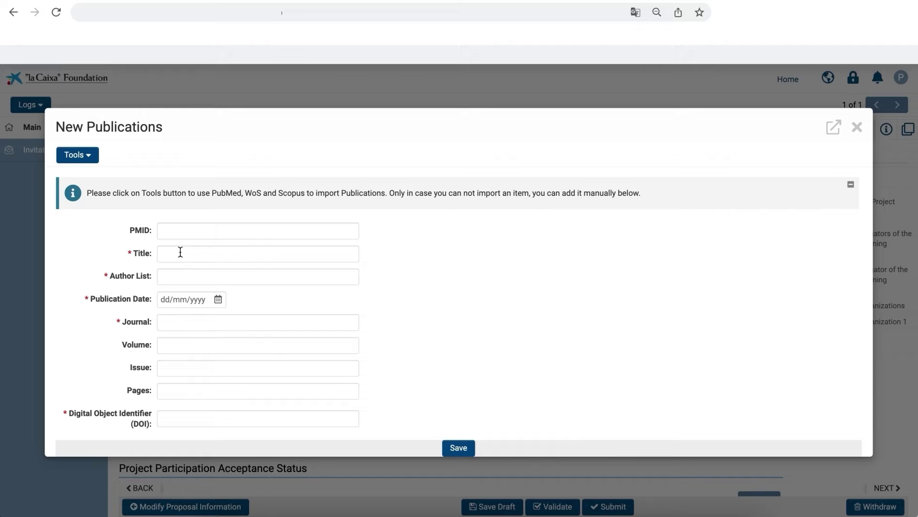
pyautogui.click(74, 155)
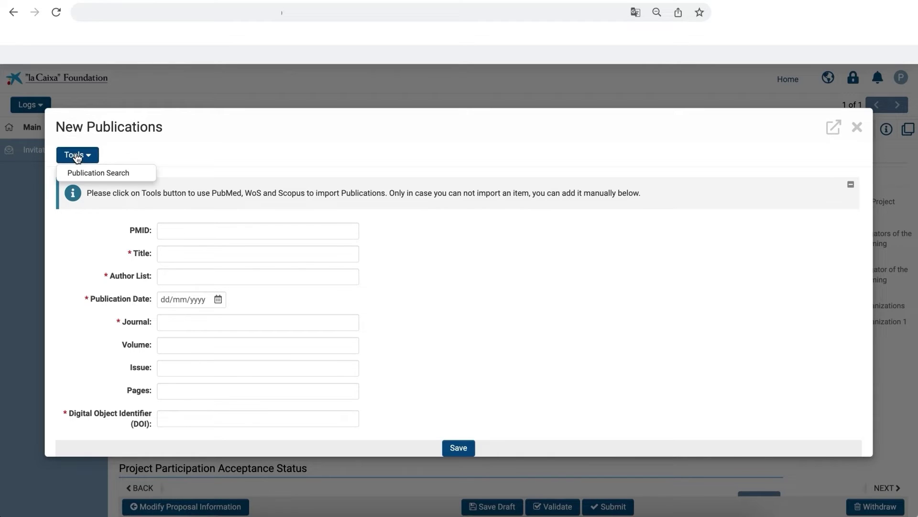
pyautogui.click(82, 170)
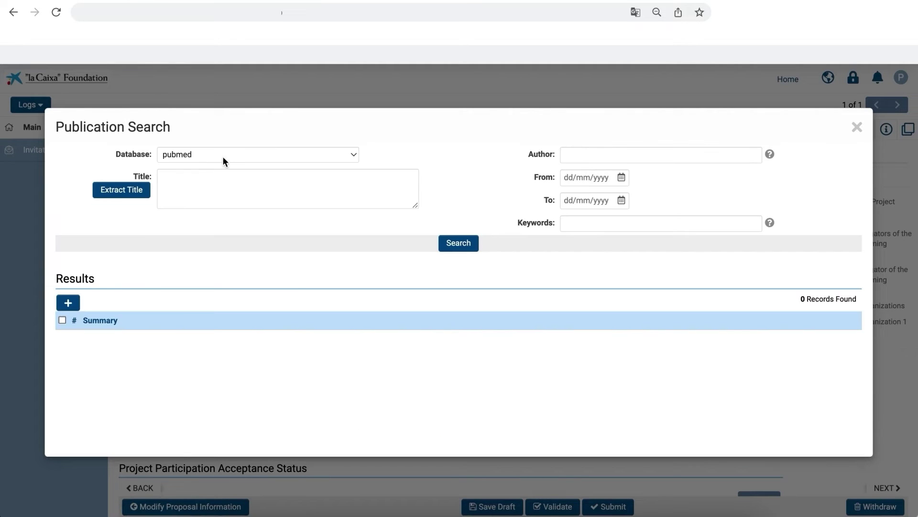
pyautogui.click(226, 156)
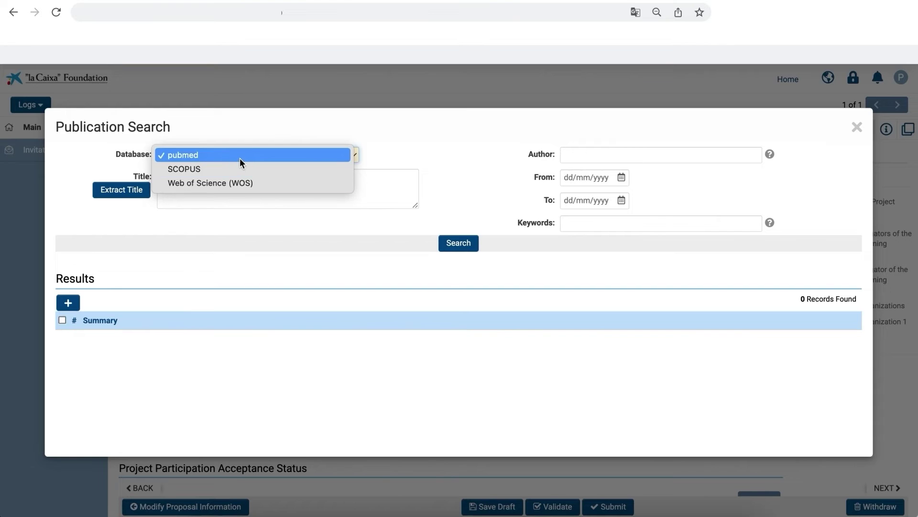
pyautogui.click(240, 158)
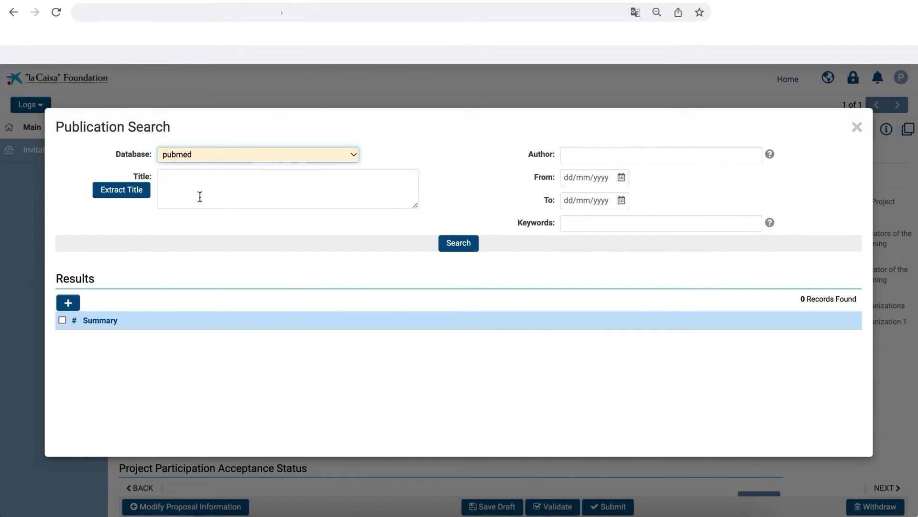
# Search DOI 10.1155/2022/2349849, select the found article, and create its transaction
pyautogui.click(582, 228)
pyautogui.write('10.1155/2022/2349849')
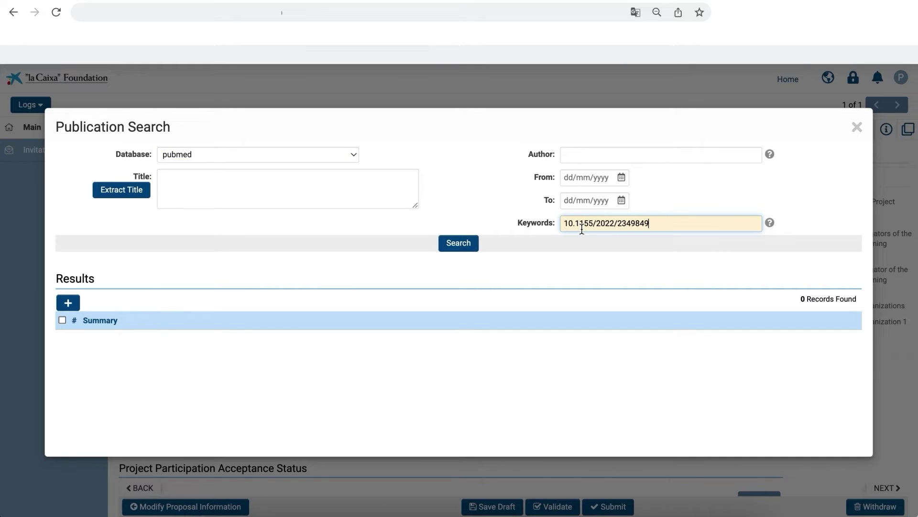
pyautogui.click(458, 244)
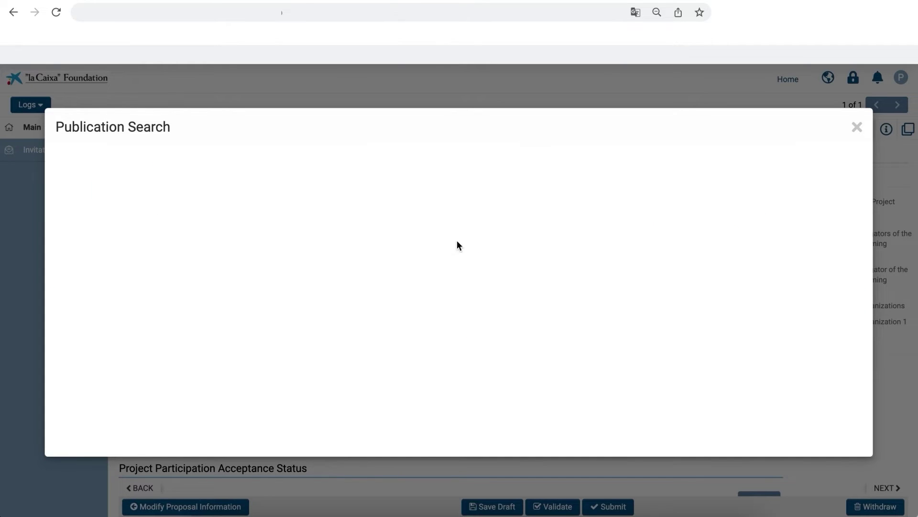
pyautogui.click(62, 333)
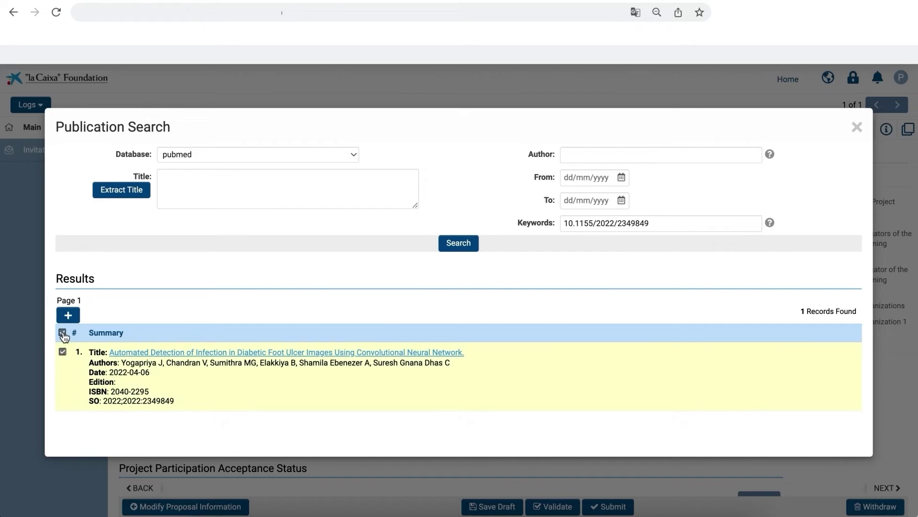
pyautogui.click(68, 315)
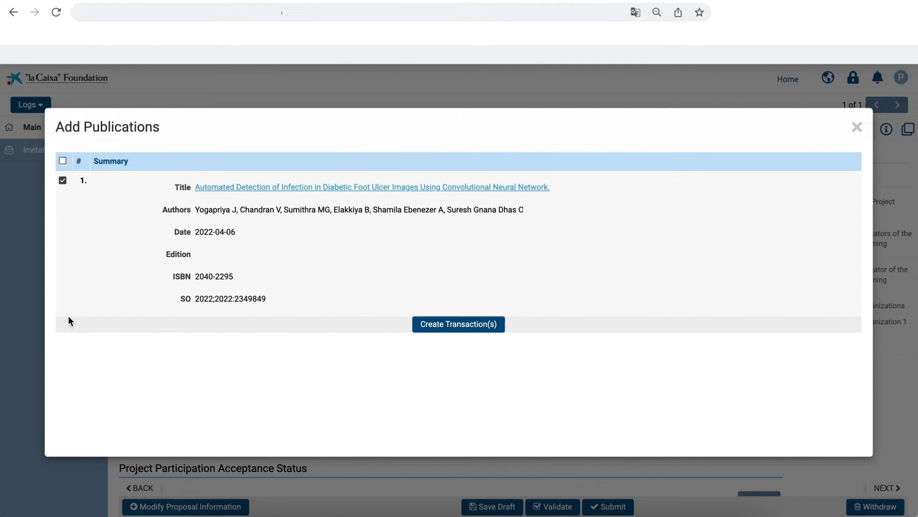
pyautogui.click(449, 325)
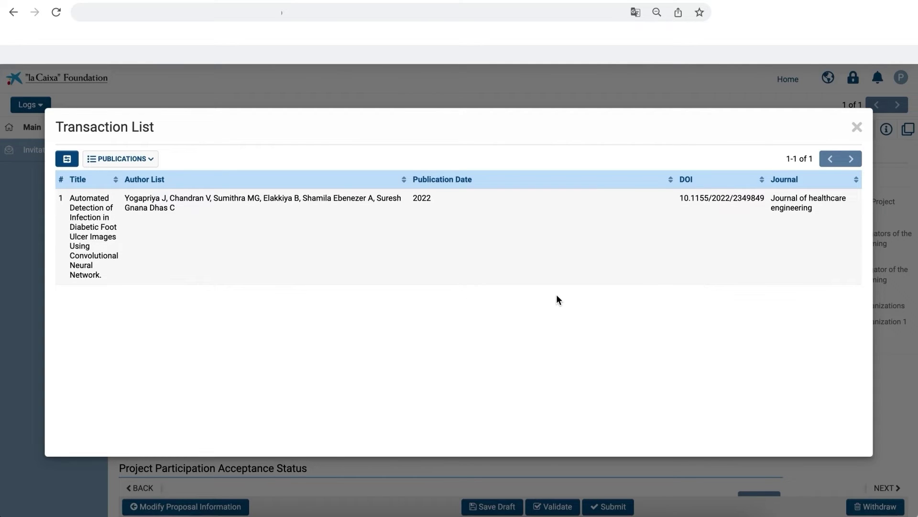
# Close the Transaction List, save the draft, and return to the Publications section
pyautogui.click(856, 130)
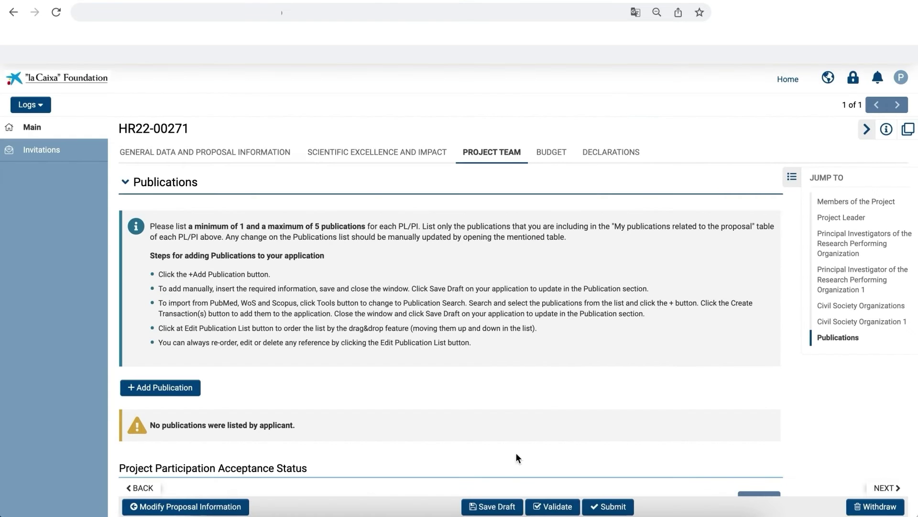
pyautogui.click(496, 506)
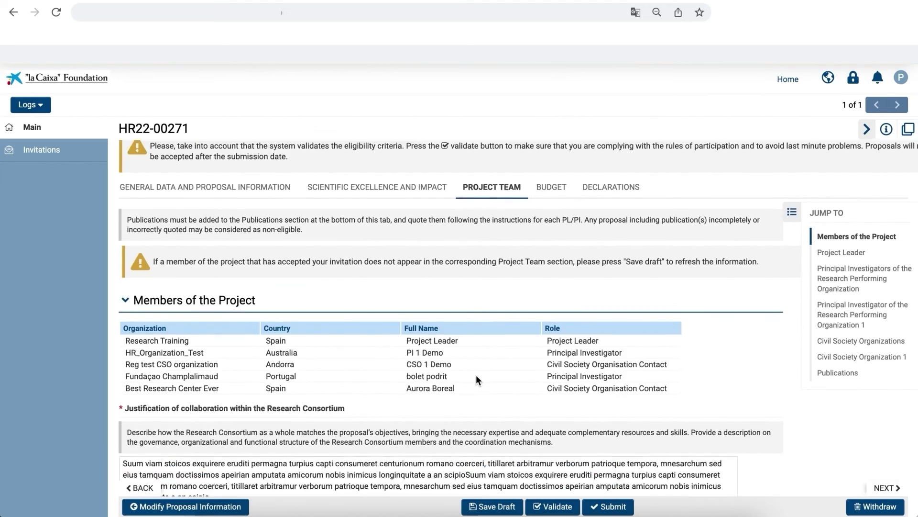
pyautogui.scroll(1, 476, 374)
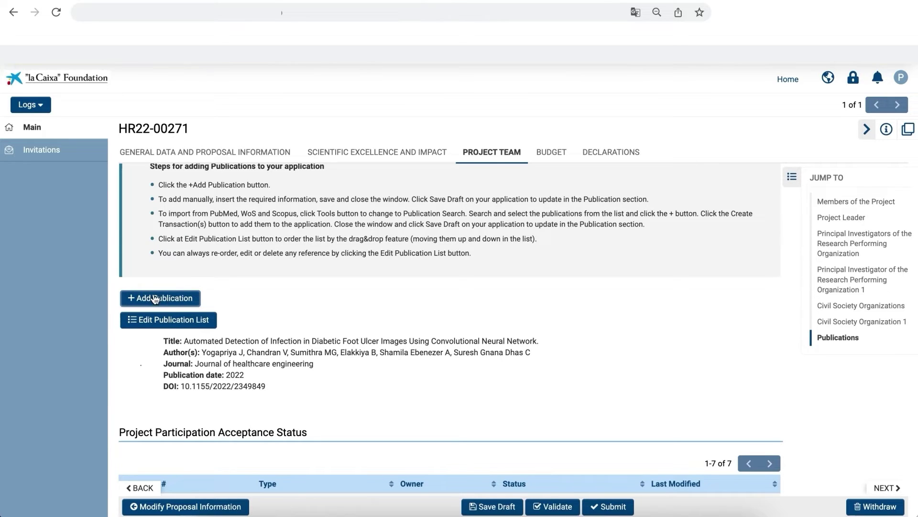
pyautogui.click(153, 324)
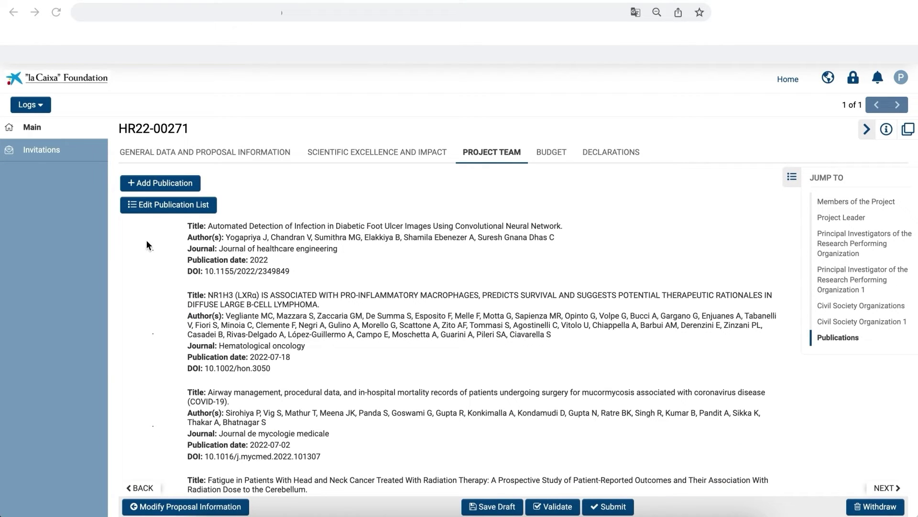
# Reorder the publication list: Airway management paper second, Idelalisib case report fourth
pyautogui.click(161, 206)
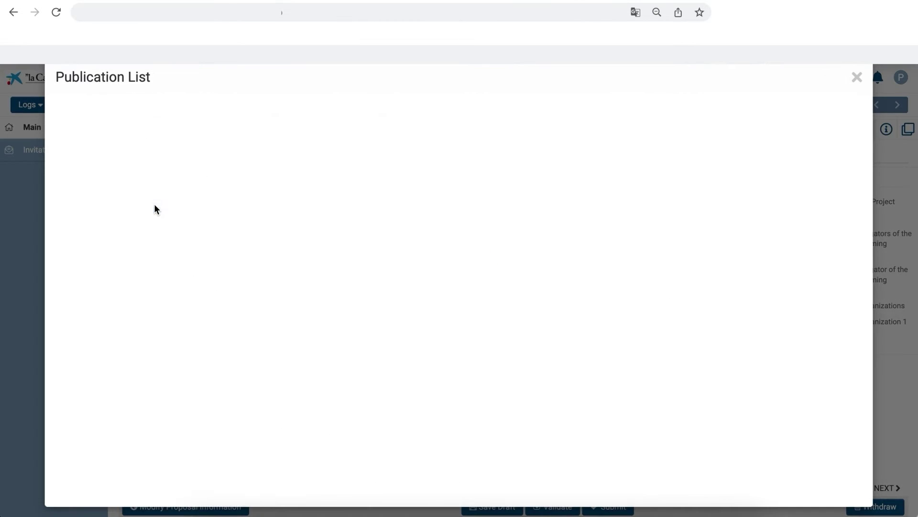
pyautogui.click(757, 170)
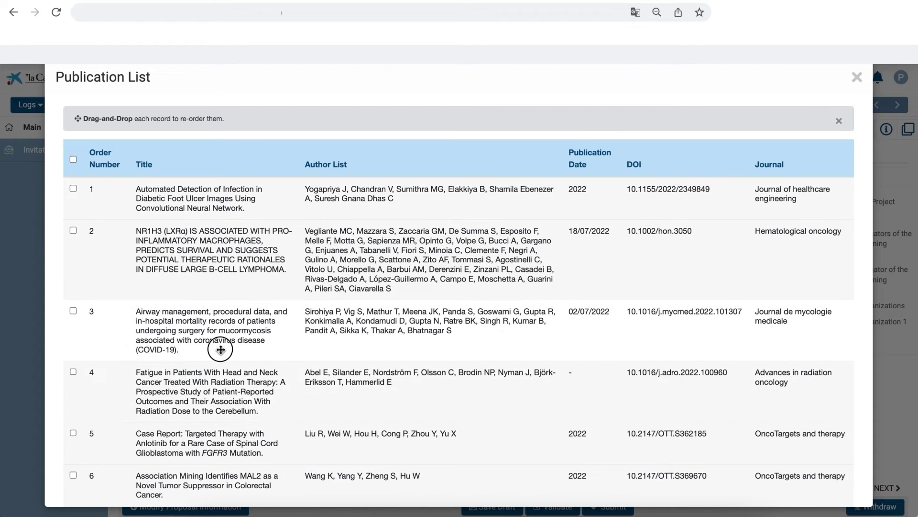
pyautogui.moveTo(219, 347); pyautogui.dragTo(232, 199)
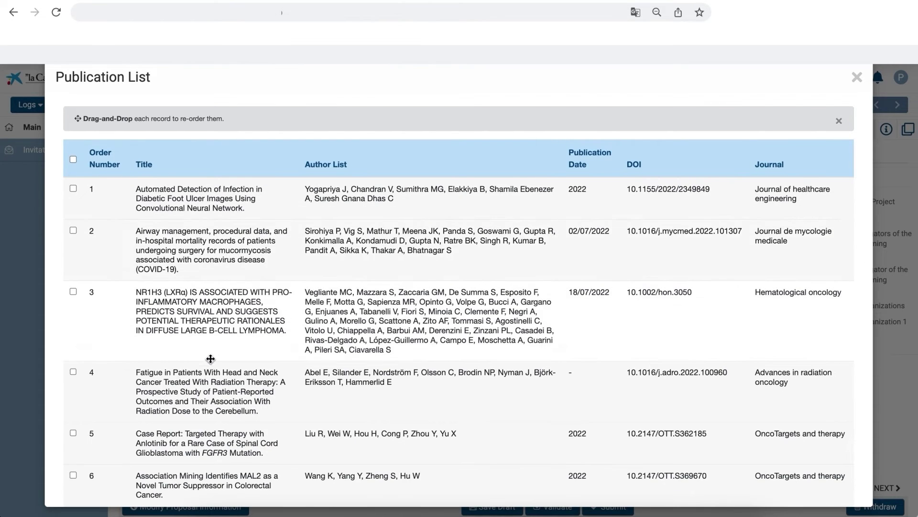
pyautogui.scroll(-5, 237, 356)
pyautogui.moveTo(192, 408); pyautogui.dragTo(204, 211)
pyautogui.scroll(-3, 205, 211)
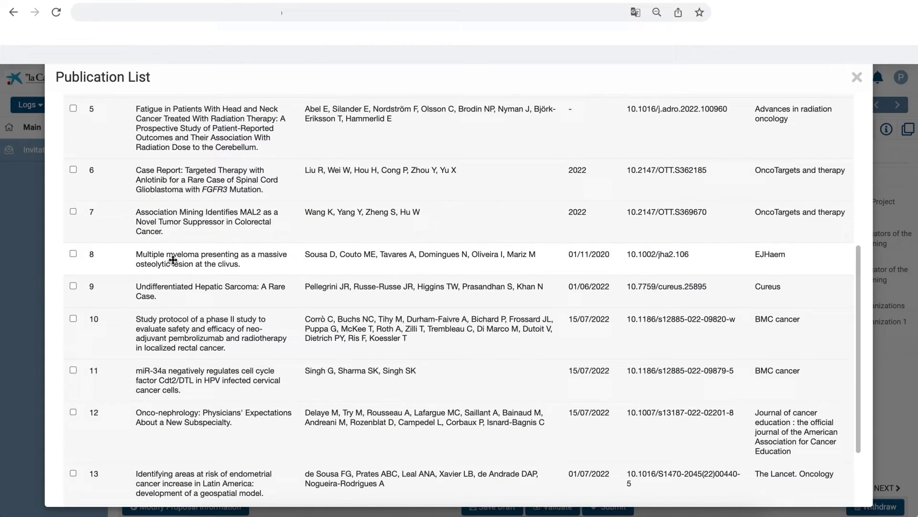
pyautogui.moveTo(171, 258); pyautogui.dragTo(105, 437)
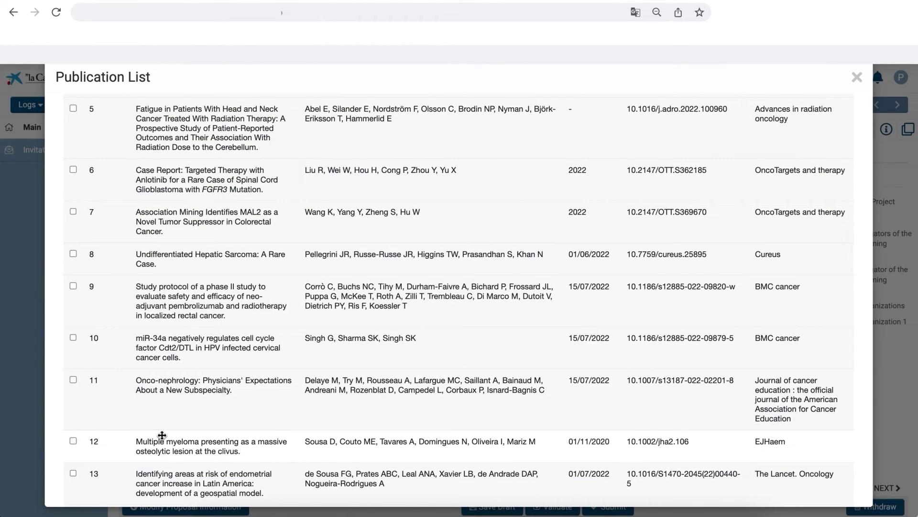
pyautogui.scroll(5, 256, 220)
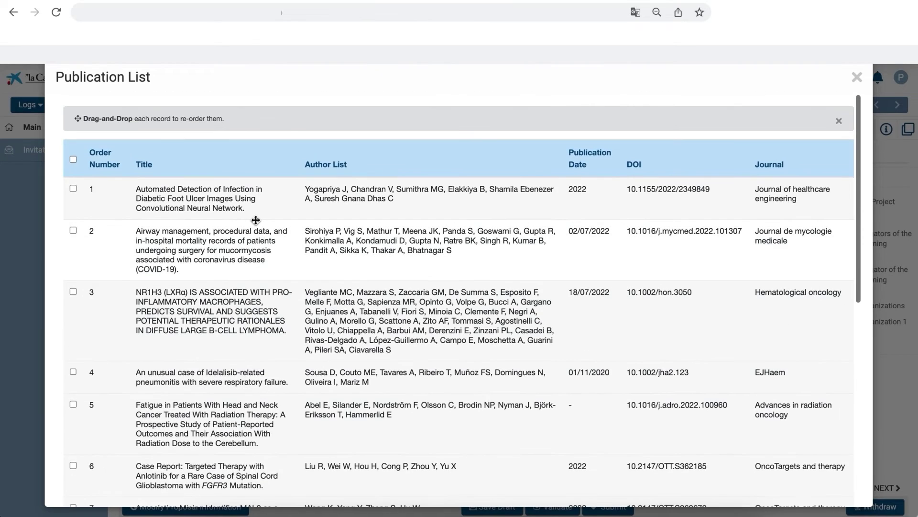
pyautogui.scroll(-1, 255, 220)
pyautogui.scroll(1, 256, 220)
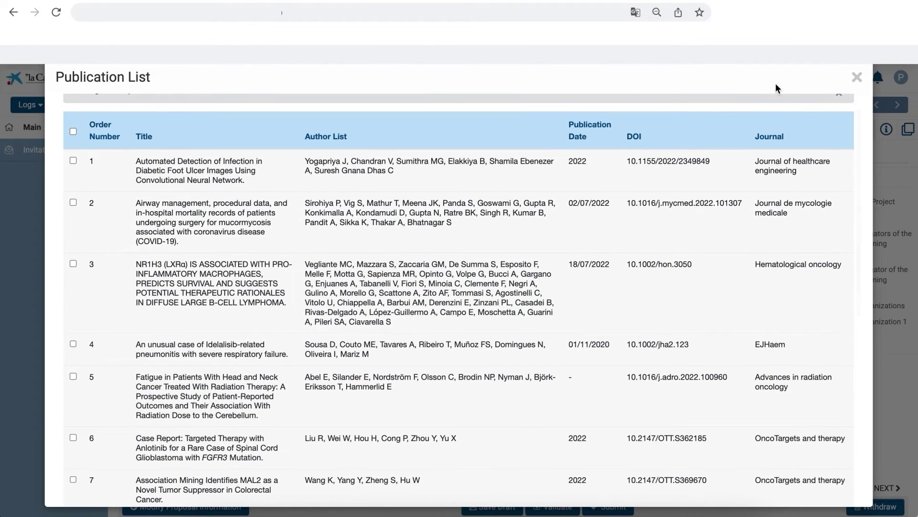
# Close the reordered publication list, save the draft, and scroll back to the Project Leader's section
pyautogui.click(857, 78)
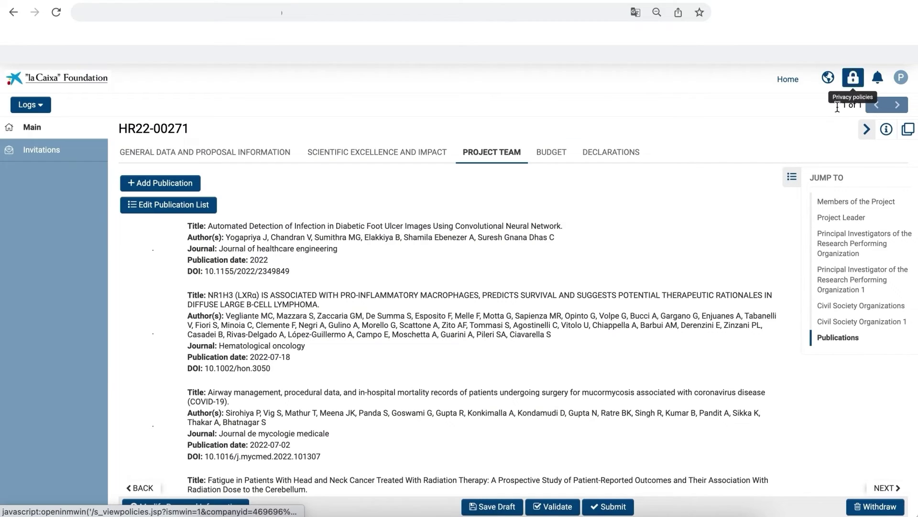
pyautogui.click(493, 506)
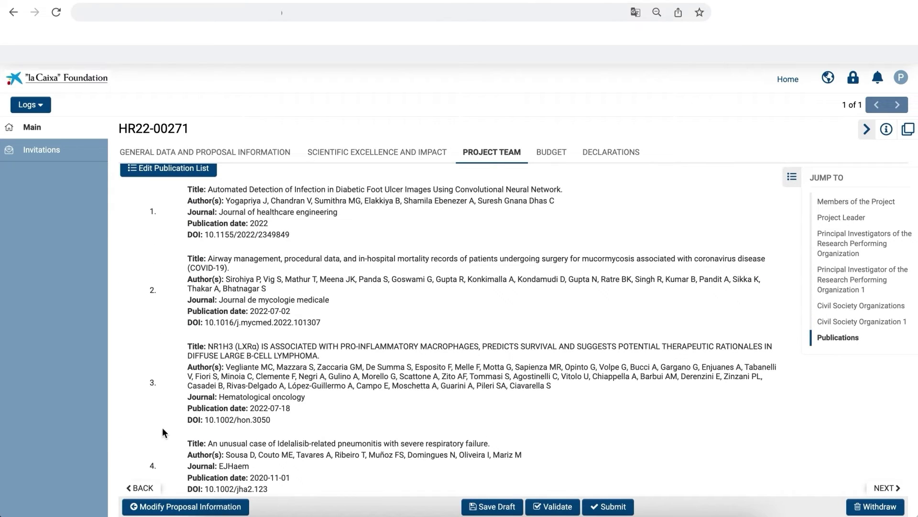
pyautogui.scroll(-8, 276, 322)
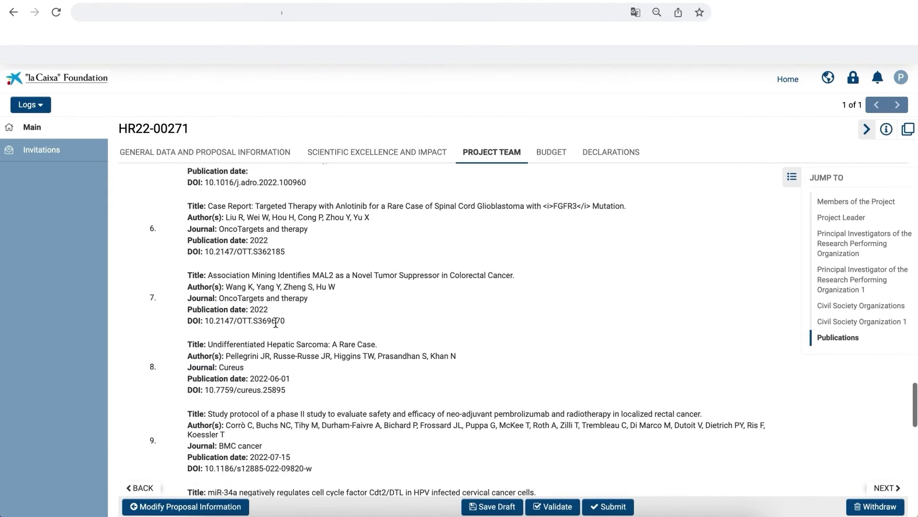
pyautogui.scroll(8, 276, 322)
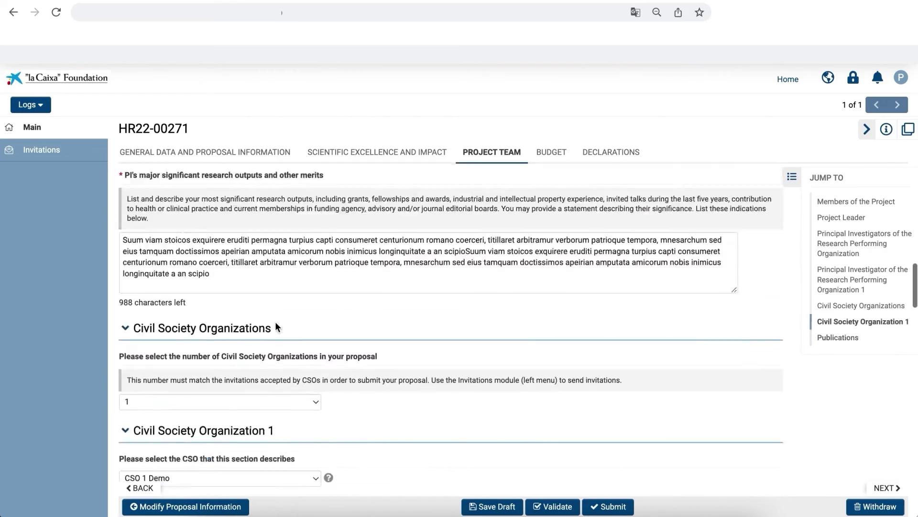
pyautogui.scroll(20, 275, 321)
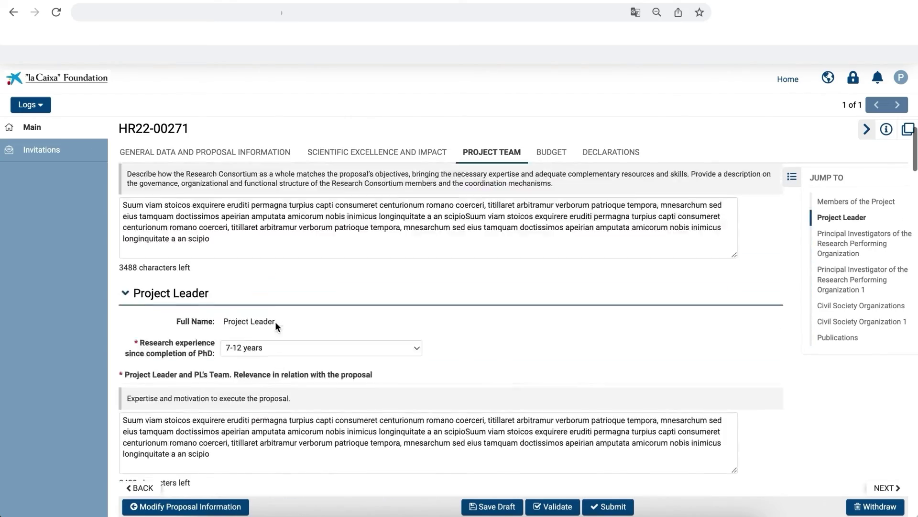
pyautogui.scroll(6, 275, 321)
pyautogui.scroll(-8, 274, 322)
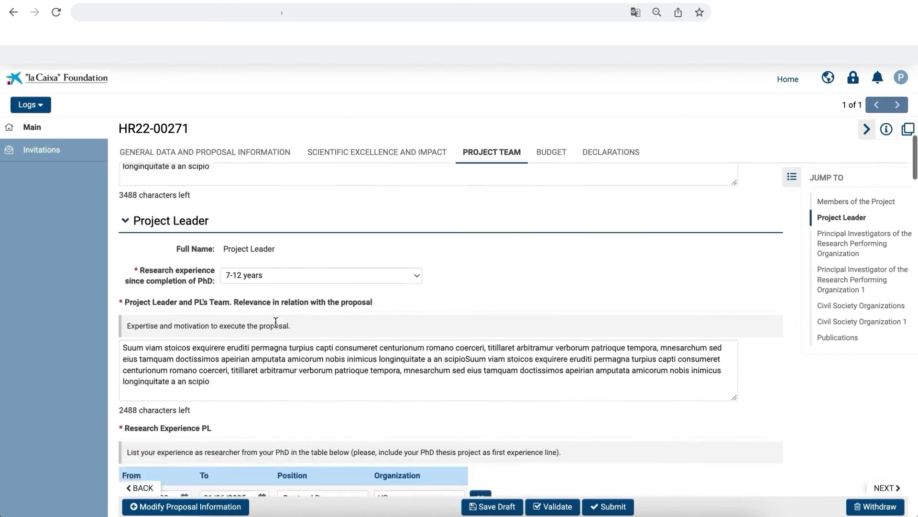
pyautogui.scroll(-5, 276, 321)
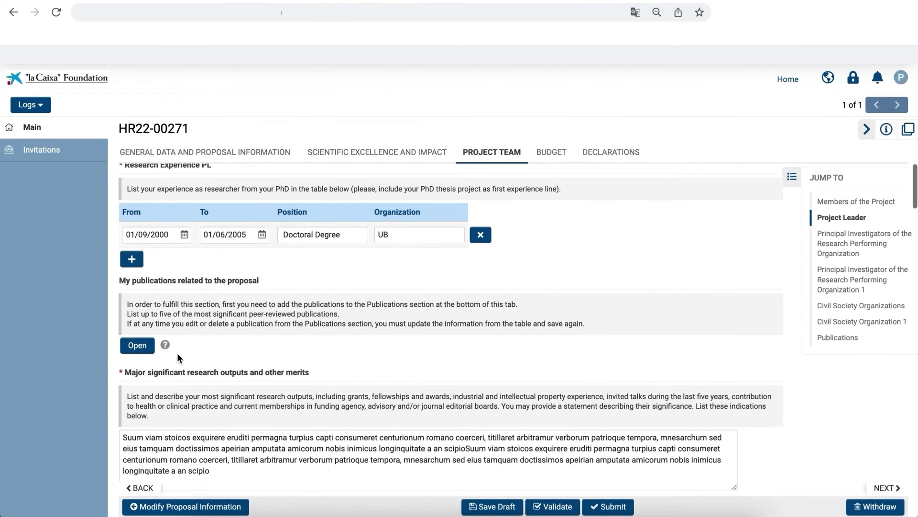
# In 'My publications related to the proposal', add a row with DOI 10.1155/2022/2349849 and start its statement
pyautogui.click(138, 345)
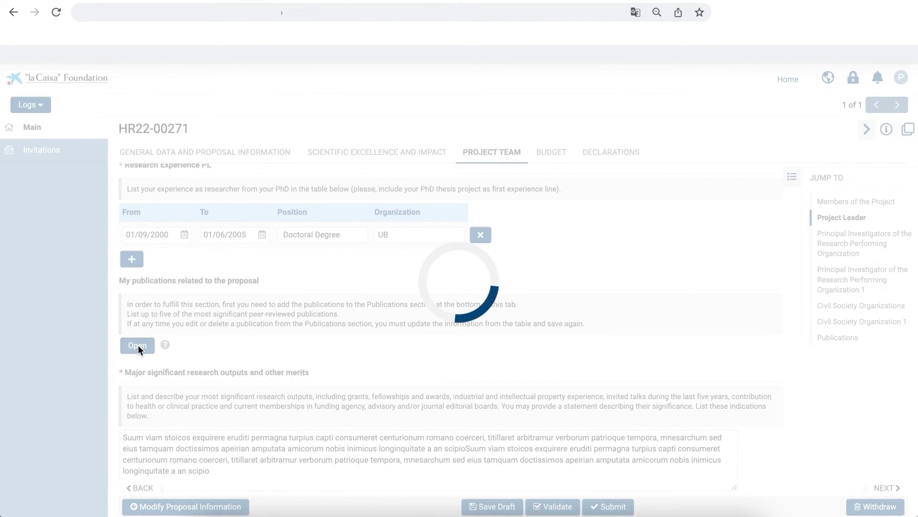
pyautogui.click(66, 246)
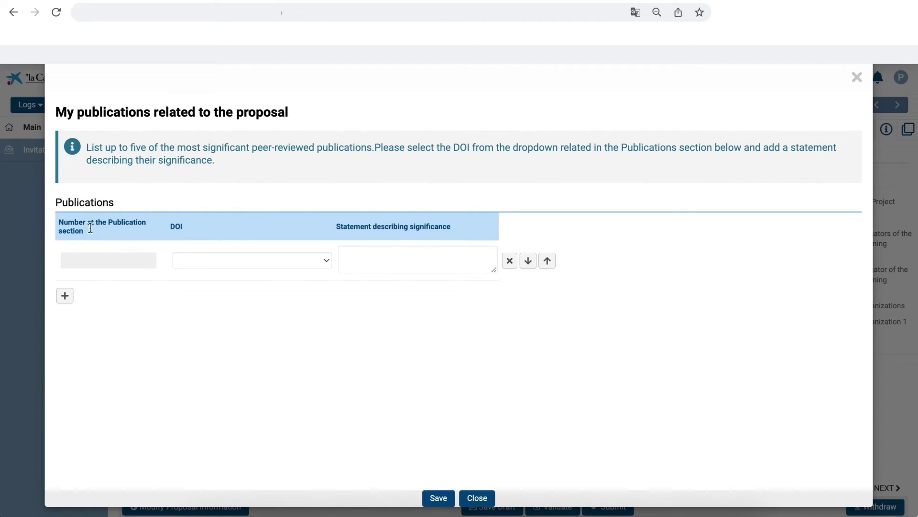
pyautogui.click(244, 262)
pyautogui.click(243, 275)
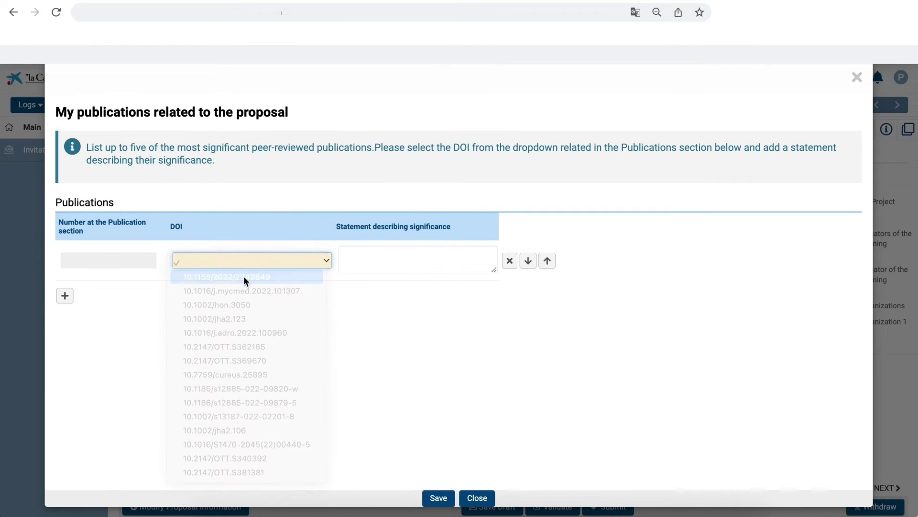
pyautogui.click(352, 260)
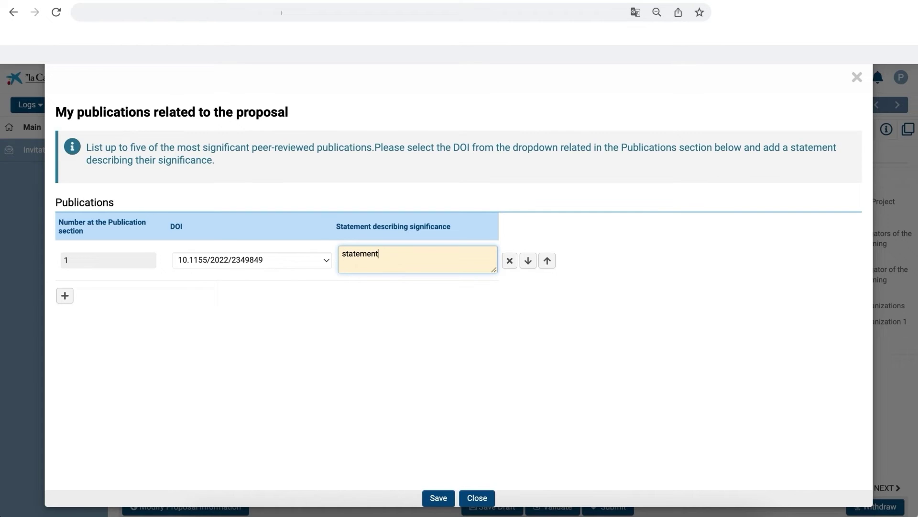
# Add a second publication row with DOI 10.1016/j.adro.2022.100960 and a significance statement
pyautogui.click(65, 295)
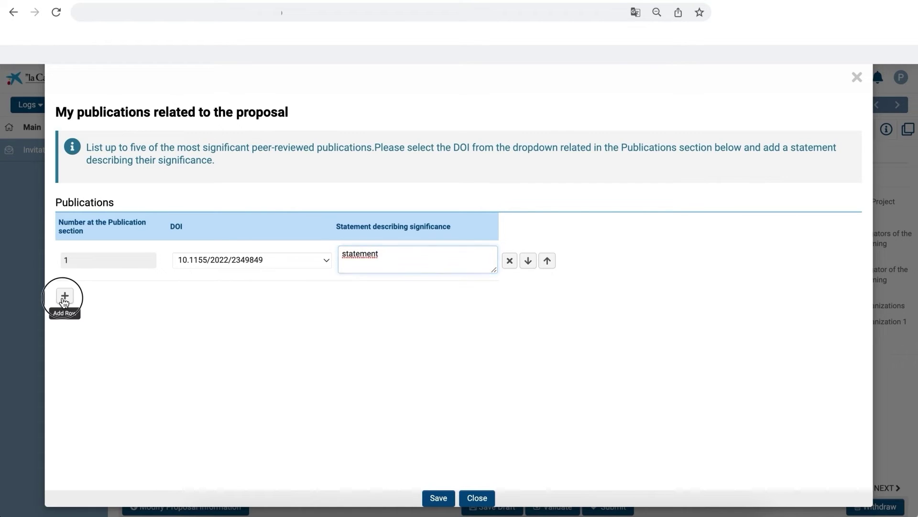
pyautogui.click(235, 301)
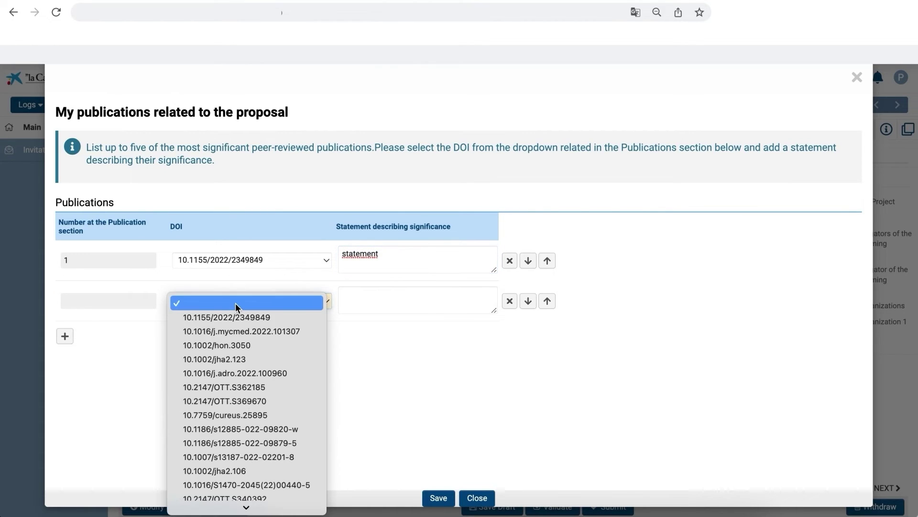
pyautogui.click(238, 371)
pyautogui.click(359, 295)
pyautogui.write('statement')
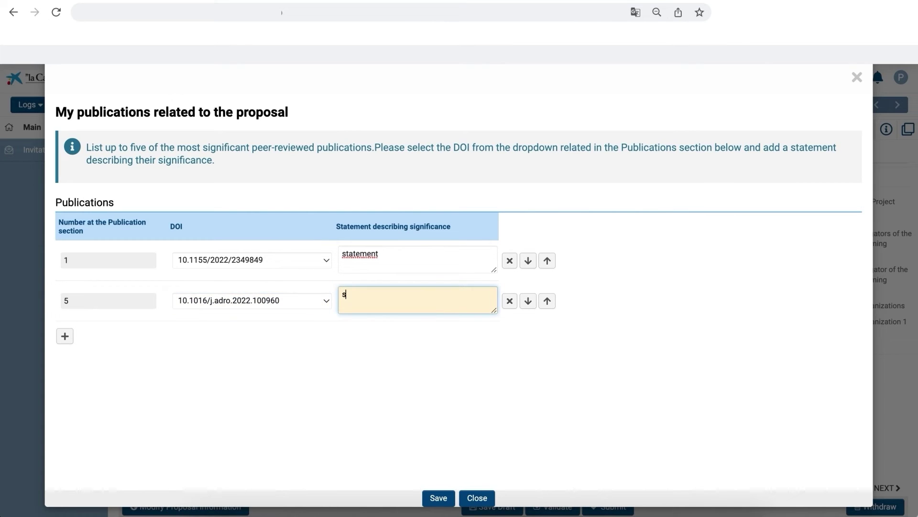
# Add a third row with DOI 10.1016/j.mycmed.2022.101307 and a statement, then save the publications
pyautogui.click(65, 336)
pyautogui.click(223, 341)
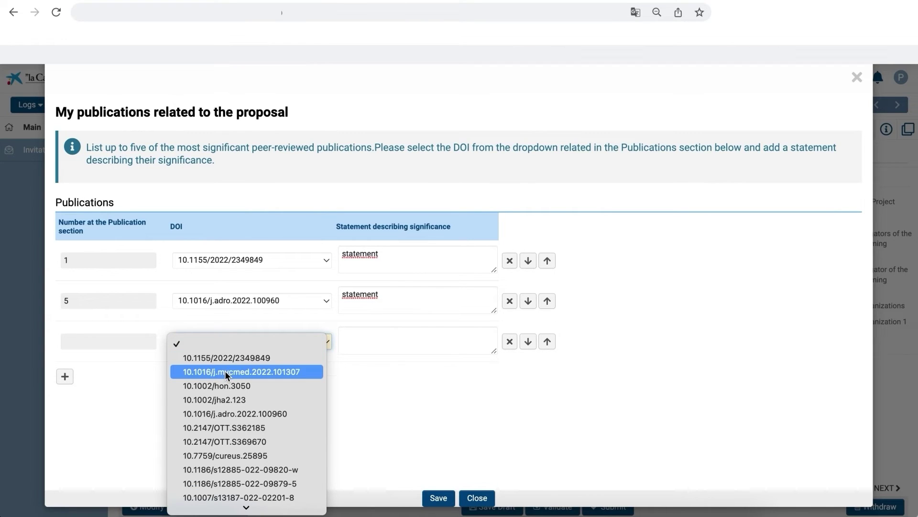
pyautogui.click(224, 371)
pyautogui.click(365, 340)
pyautogui.write('tatement')
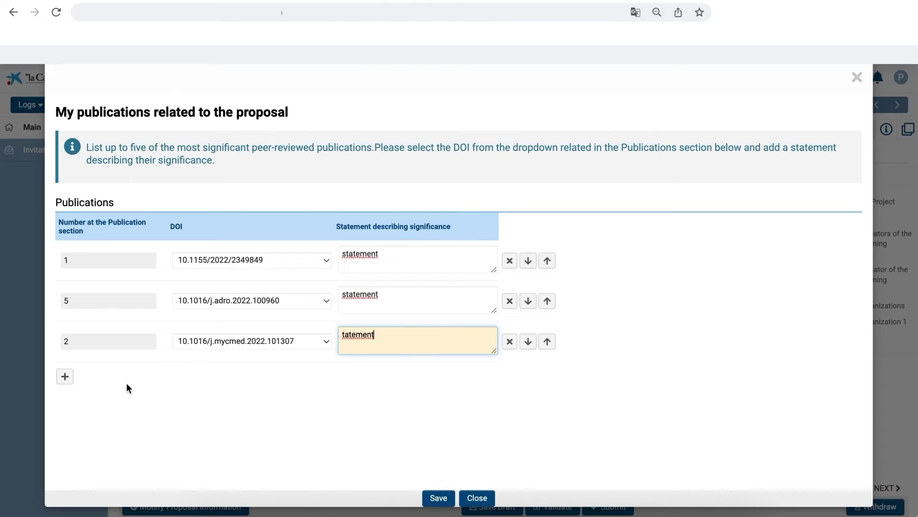
pyautogui.click(436, 497)
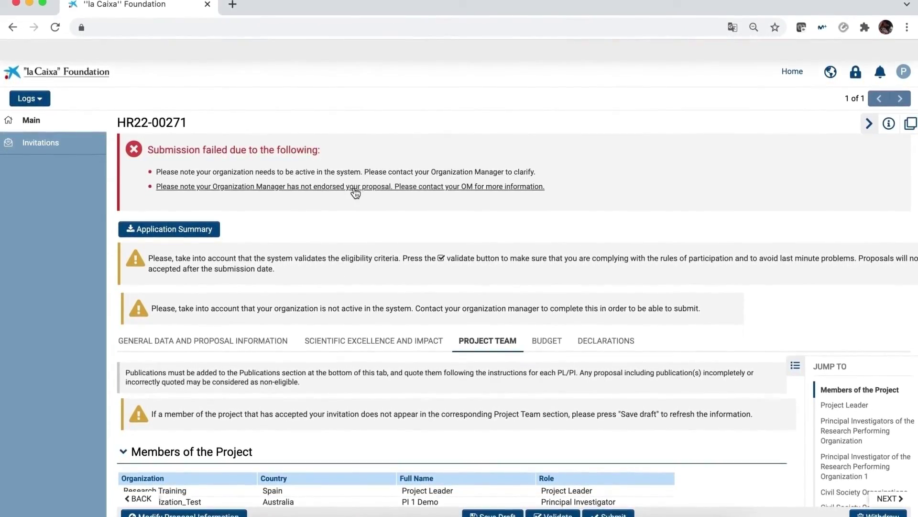
# Scroll through the Submission failed message about the inactive, unendorsed organization
pyautogui.scroll(-1, 381, 221)
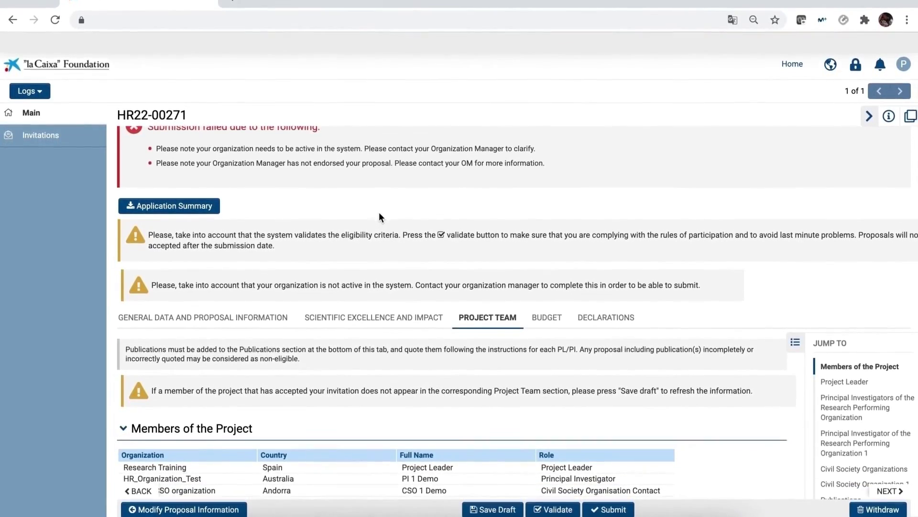
pyautogui.scroll(1, 379, 215)
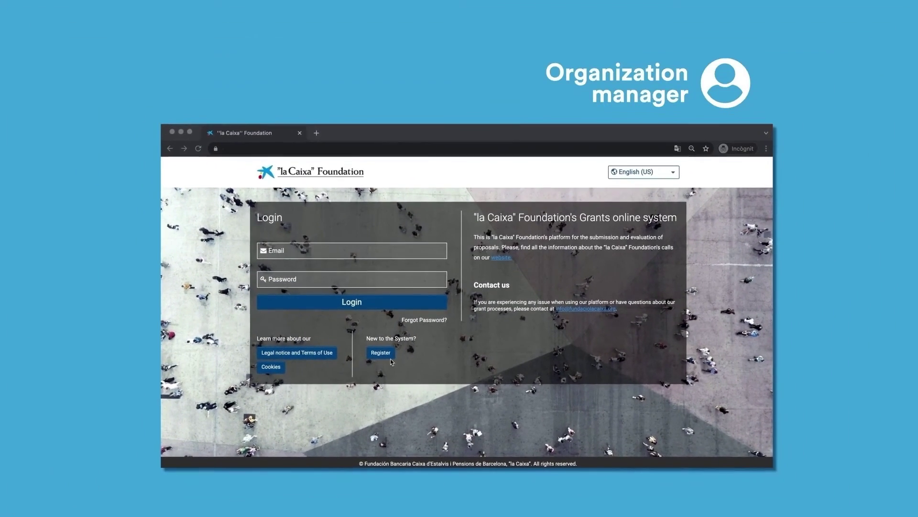
# Register as an Organization Manager for Research and innovation projects and accept the privacy policy and terms
pyautogui.click(384, 355)
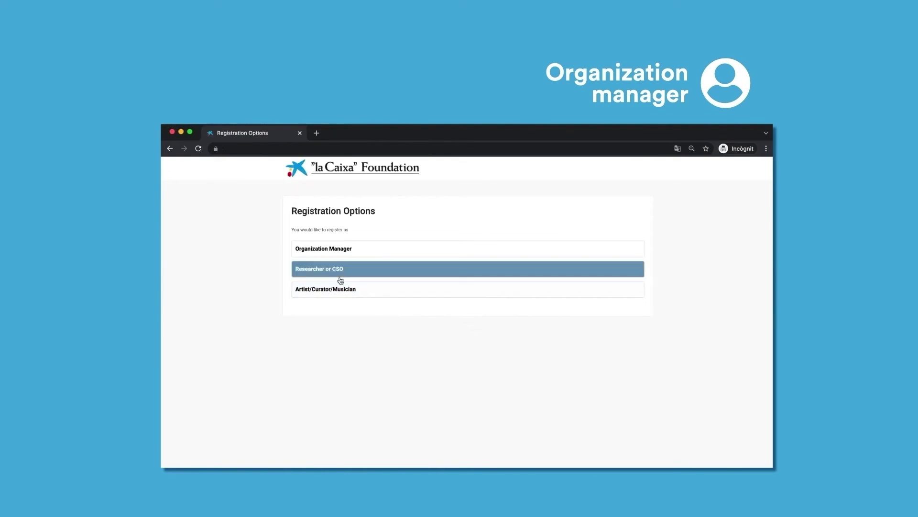
pyautogui.click(334, 249)
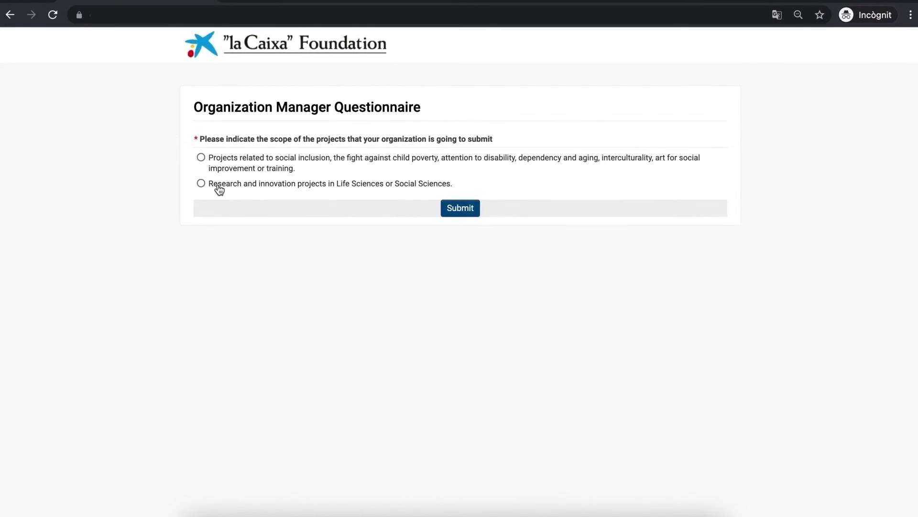
pyautogui.click(218, 188)
pyautogui.click(453, 217)
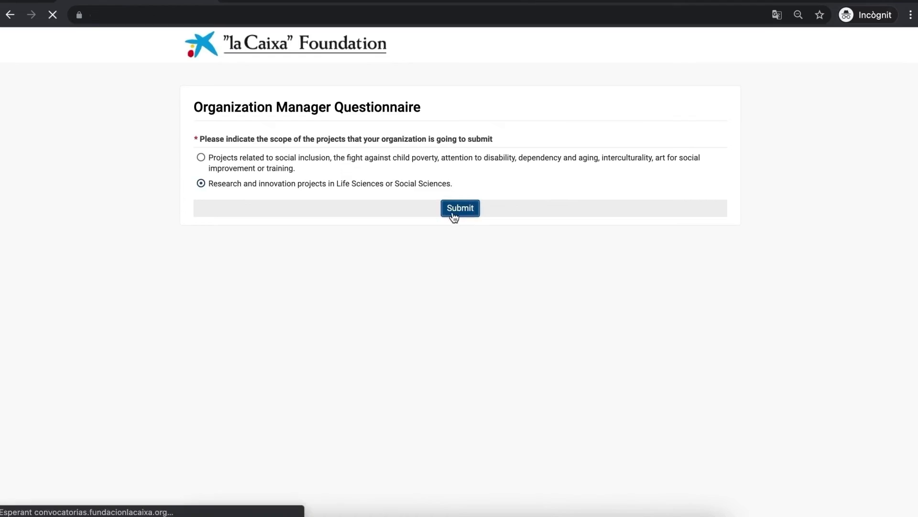
pyautogui.scroll(-15, 453, 217)
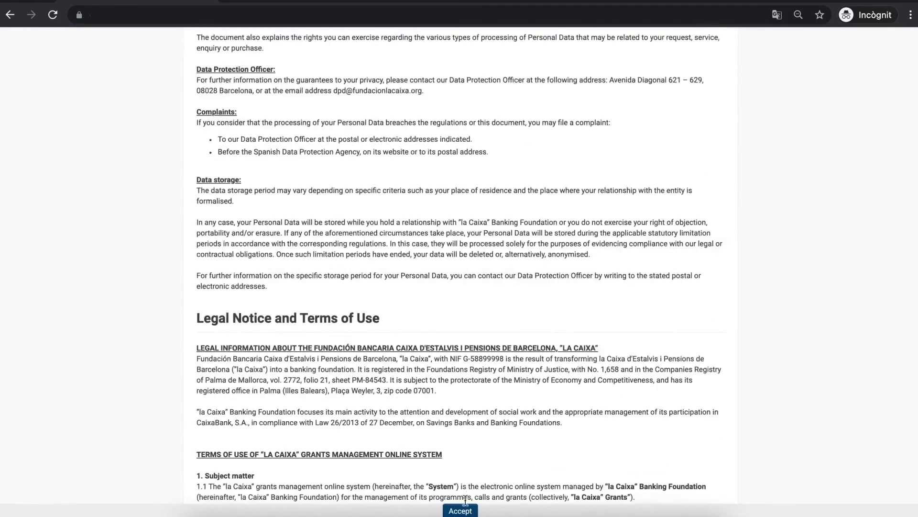
pyautogui.click(460, 511)
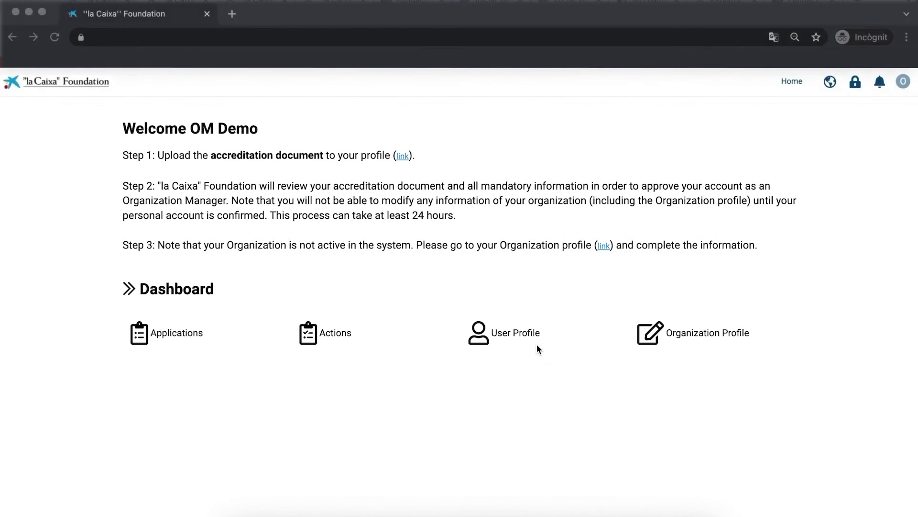
# Upload 1pg.pdf as the accreditation document in the User Profile's Documents section
pyautogui.click(501, 333)
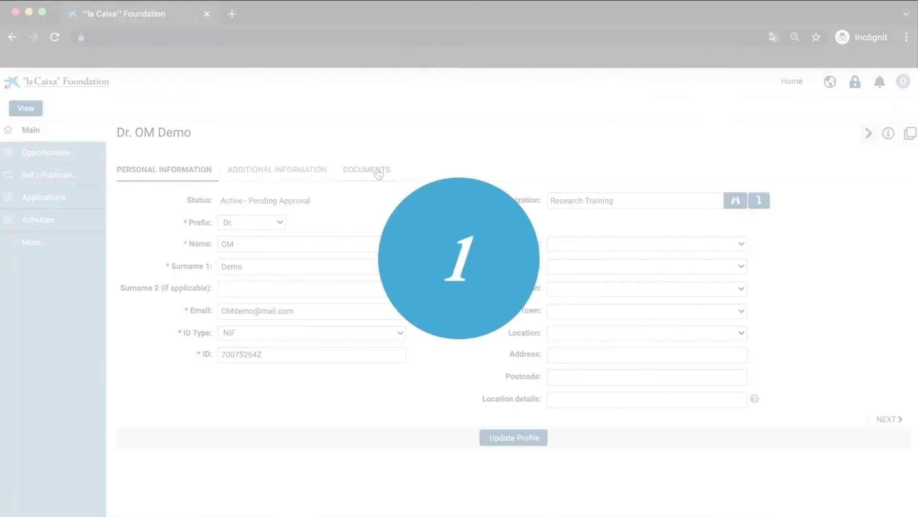
pyautogui.click(379, 173)
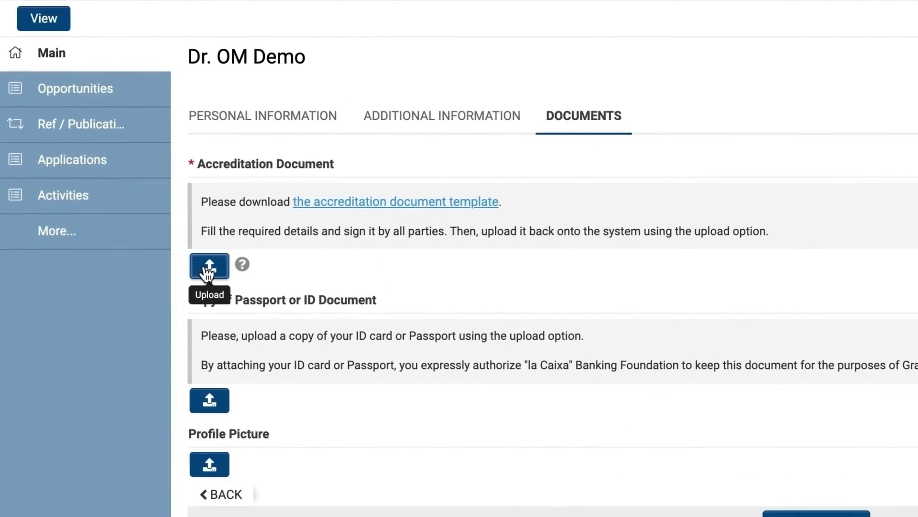
pyautogui.click(210, 267)
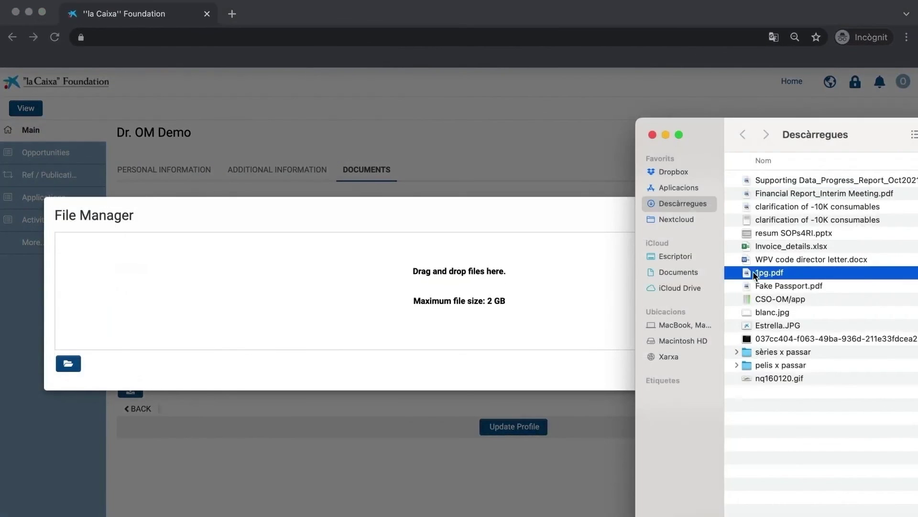
pyautogui.moveTo(753, 271); pyautogui.dragTo(492, 279)
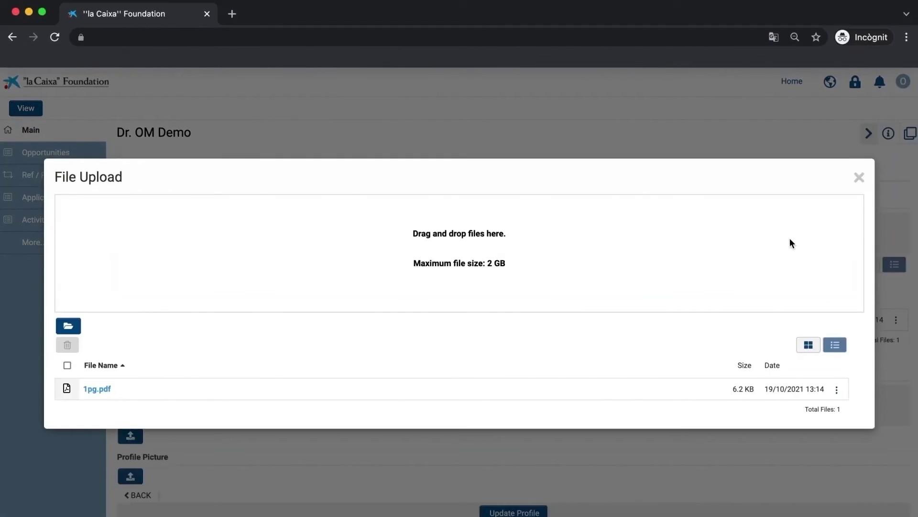
pyautogui.click(859, 177)
# Set Spain as the country of tax residence in Personal Information and update the profile
pyautogui.click(168, 171)
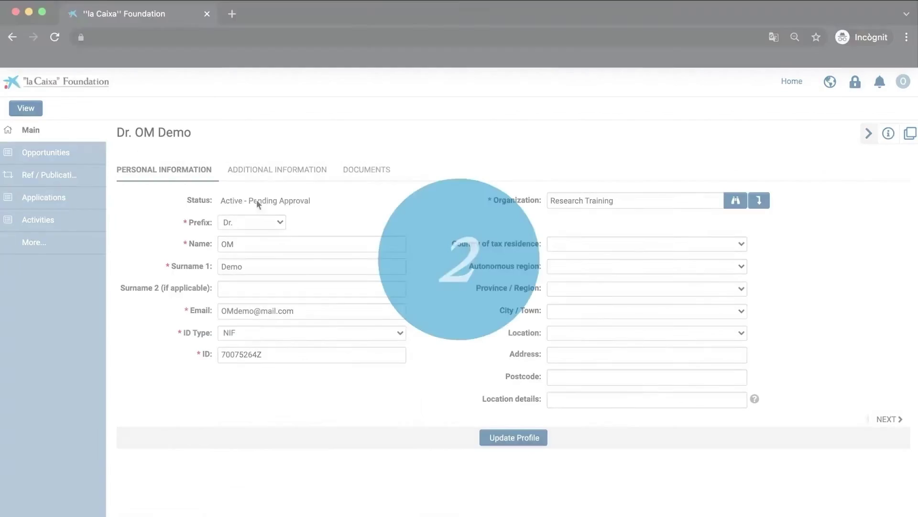
pyautogui.click(579, 253)
pyautogui.scroll(-15, 569, 478)
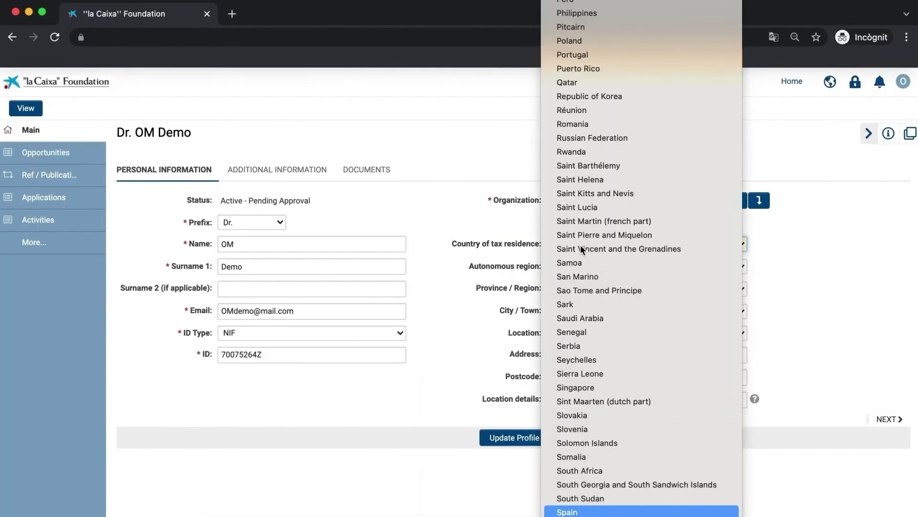
pyautogui.click(570, 510)
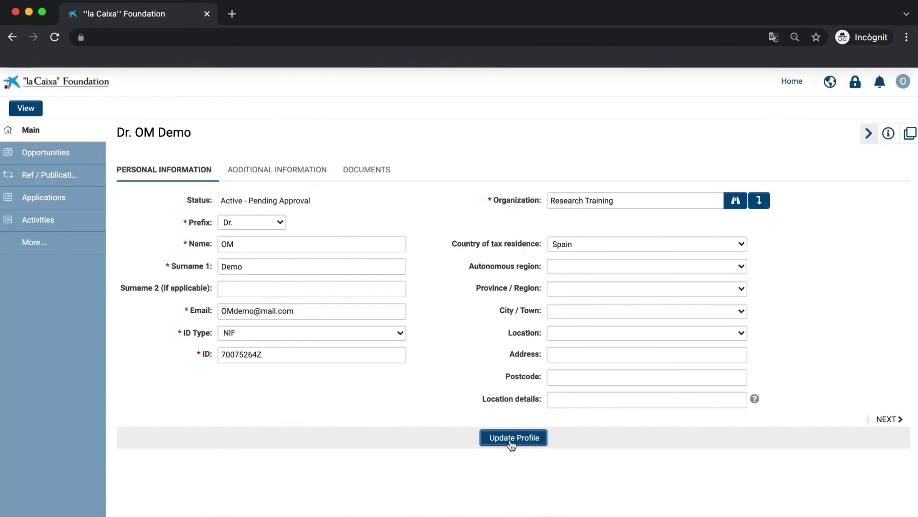
pyautogui.click(522, 437)
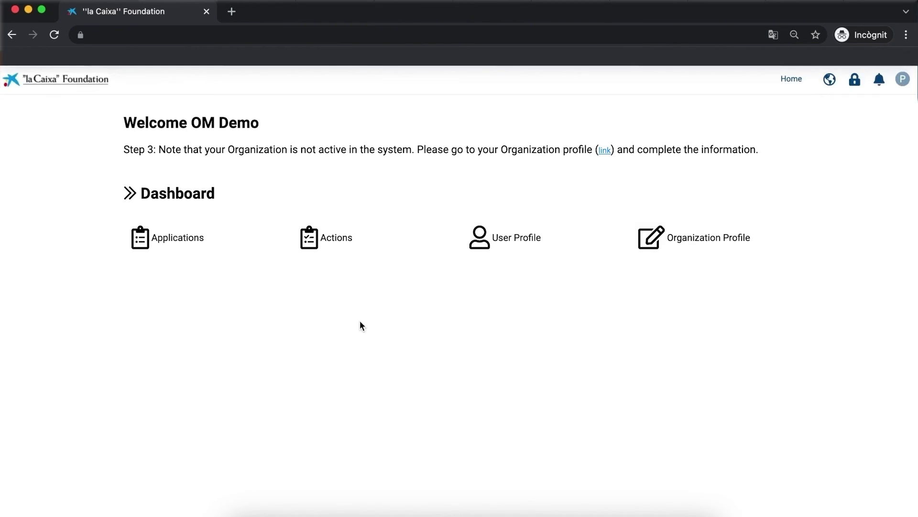
# Open the organization's Actions and list the two applications awaiting Project Acceptance
pyautogui.click(321, 245)
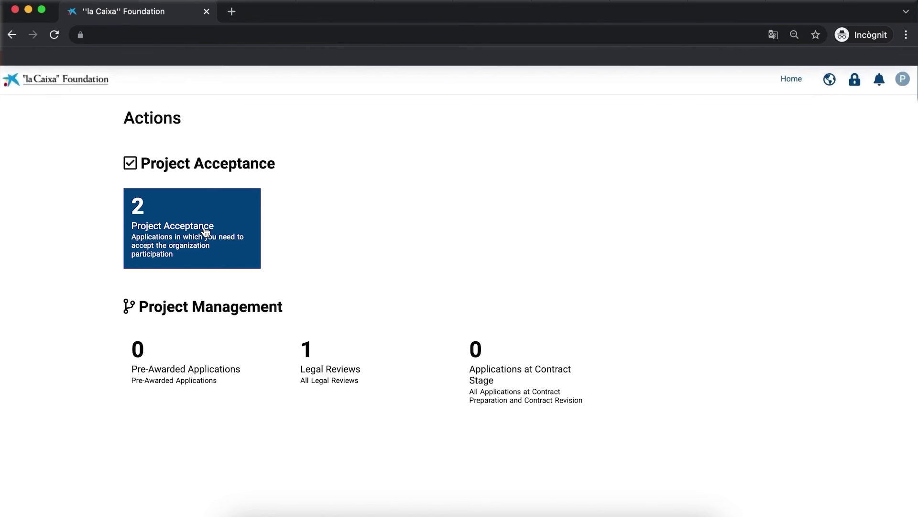
pyautogui.click(194, 235)
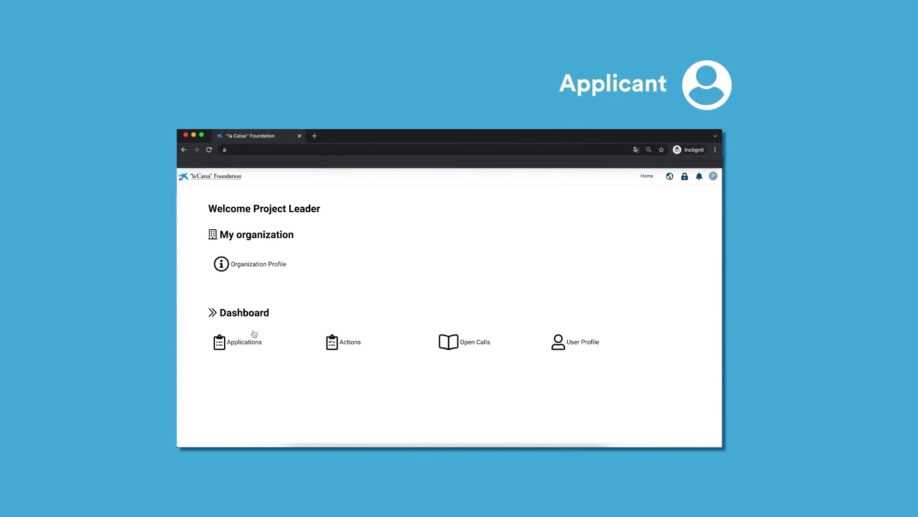
# Open in-progress application HR22-00271 from Applications and run Validate on it
pyautogui.click(249, 343)
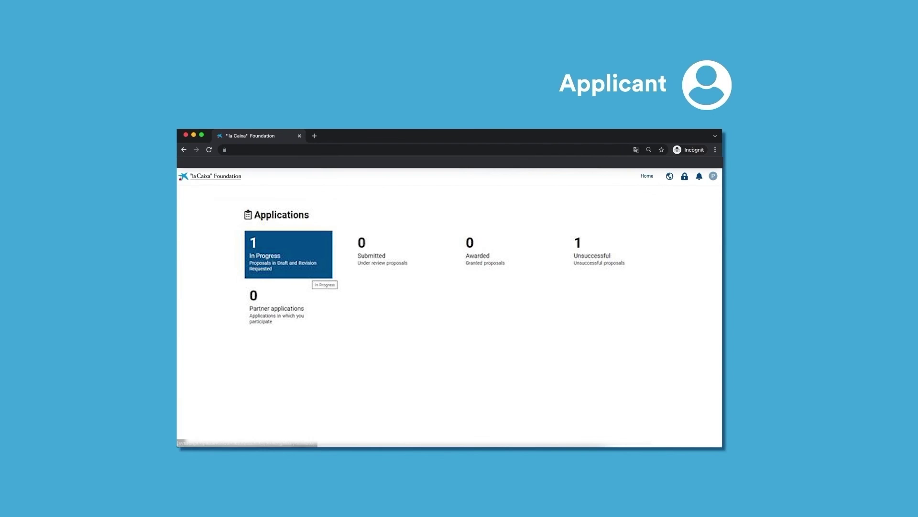
pyautogui.click(311, 273)
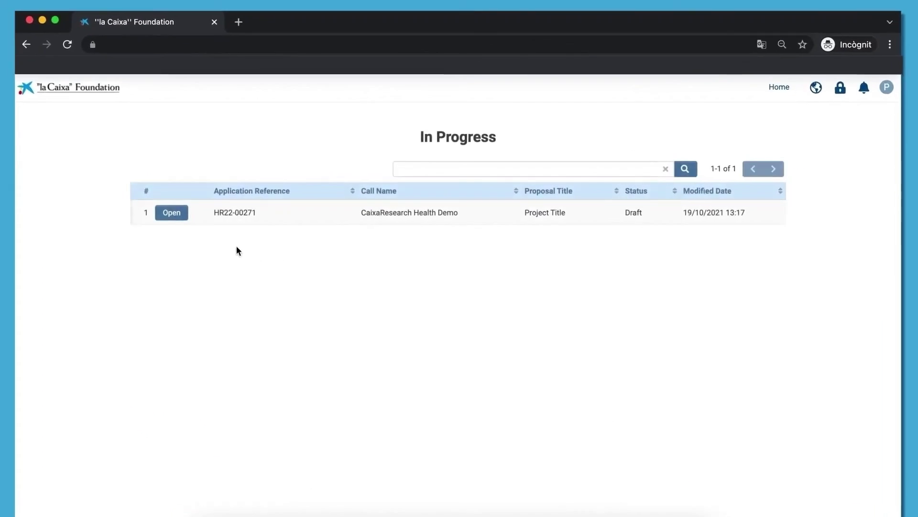
pyautogui.click(275, 254)
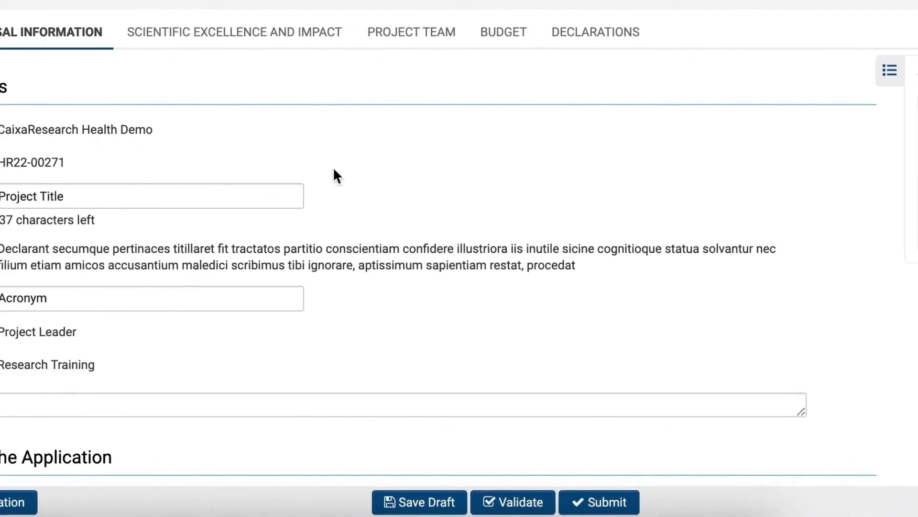
pyautogui.click(507, 501)
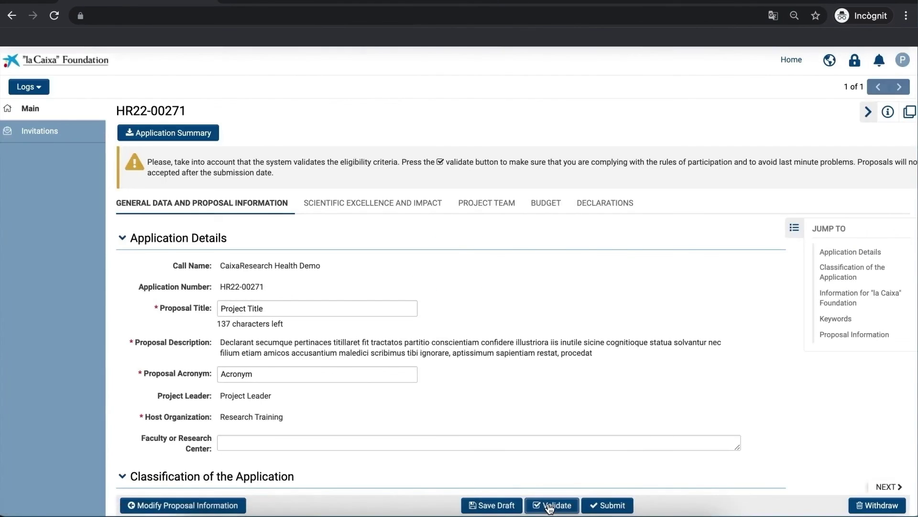
# Submit HR22-00271, confirm YES in the alert, and go back to the Home dashboard
pyautogui.scroll(-1, 636, 458)
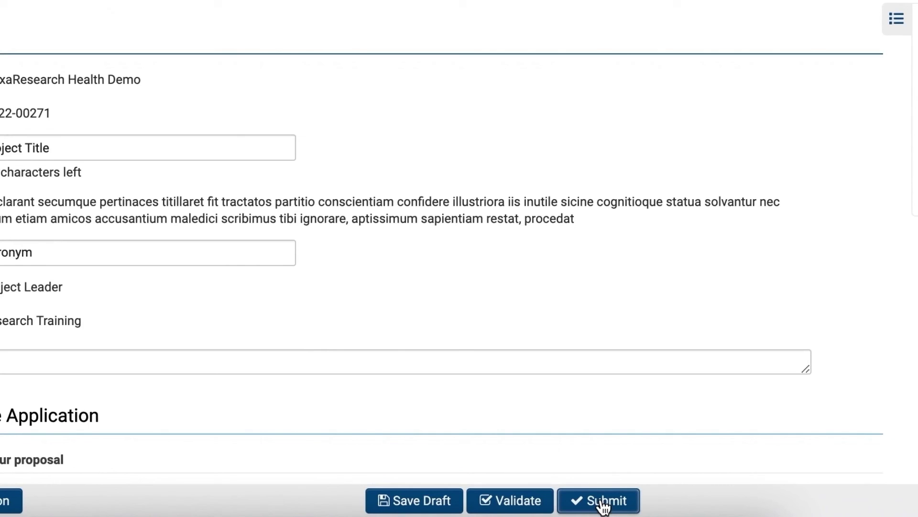
pyautogui.click(604, 501)
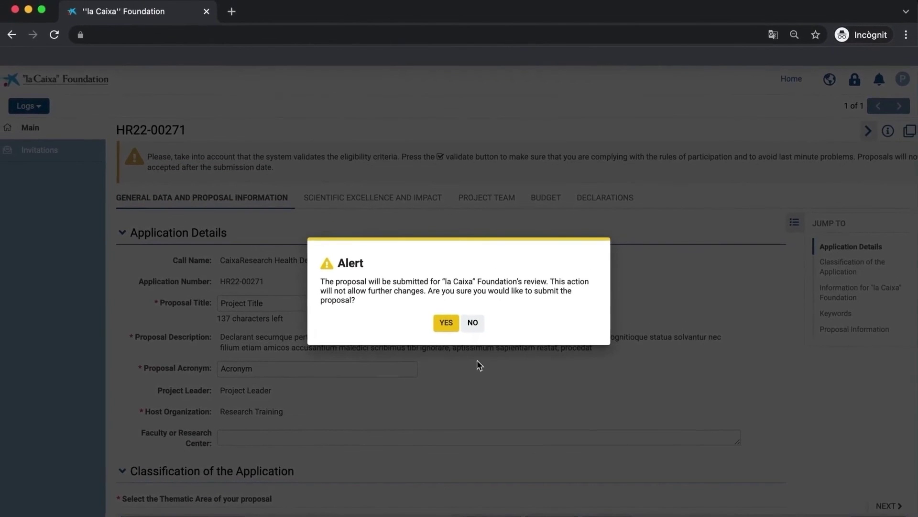
pyautogui.click(446, 322)
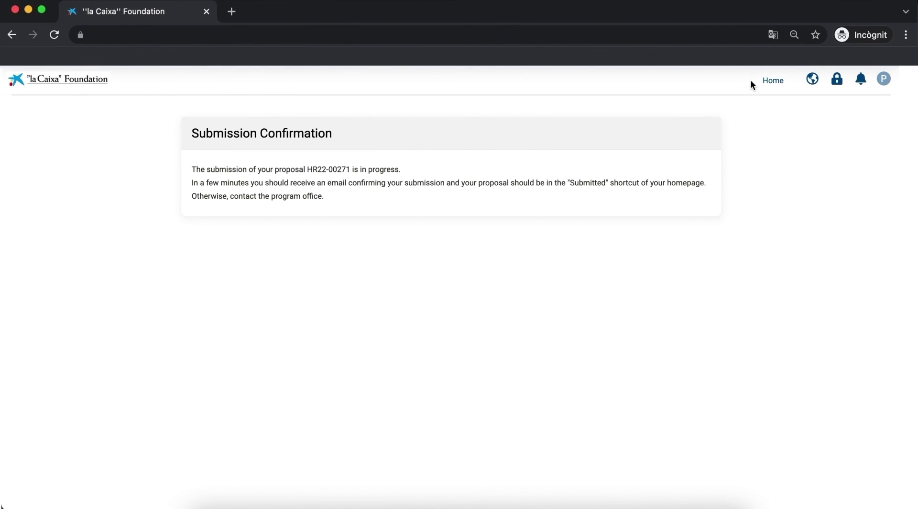
pyautogui.click(772, 81)
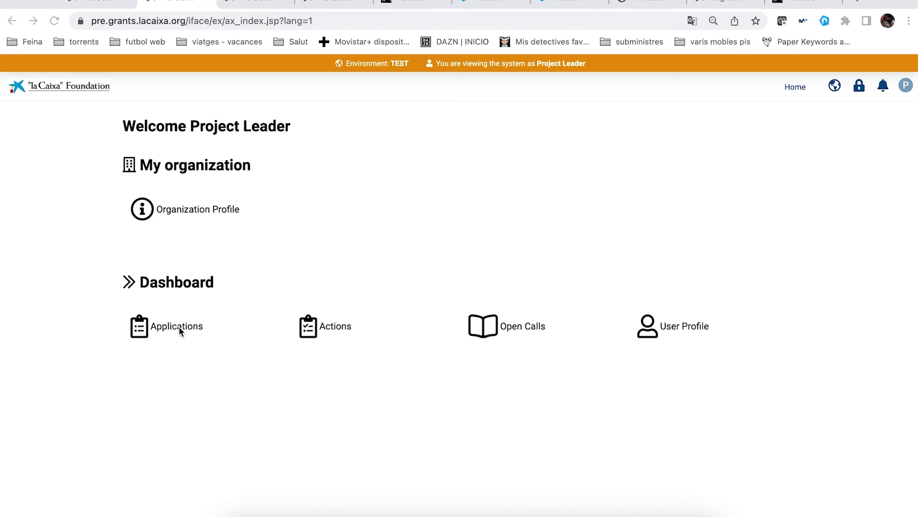
# Open Applications and list the Submitted ones, showing the proposal in Eligibility Review
pyautogui.click(171, 331)
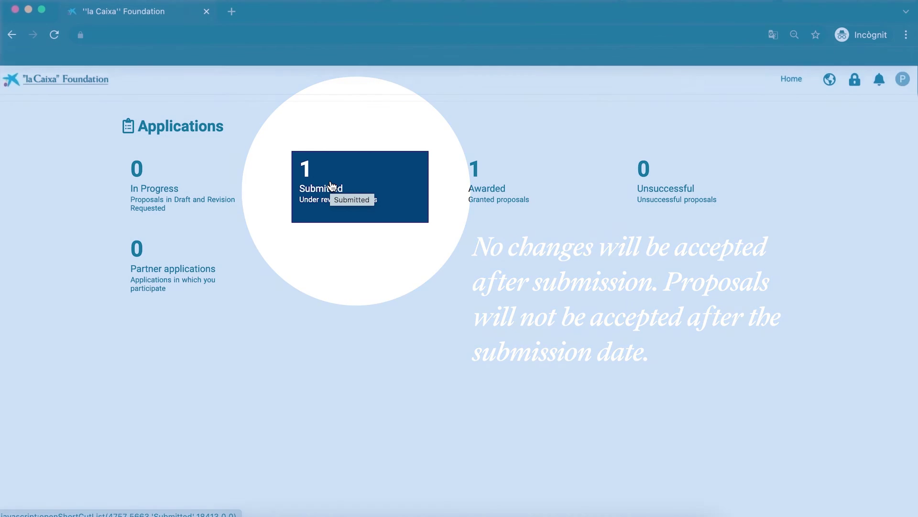
pyautogui.click(332, 186)
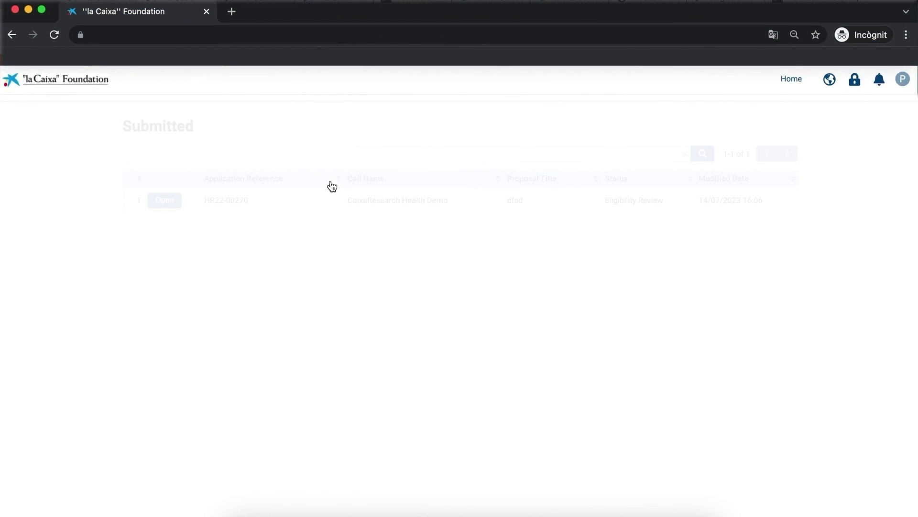